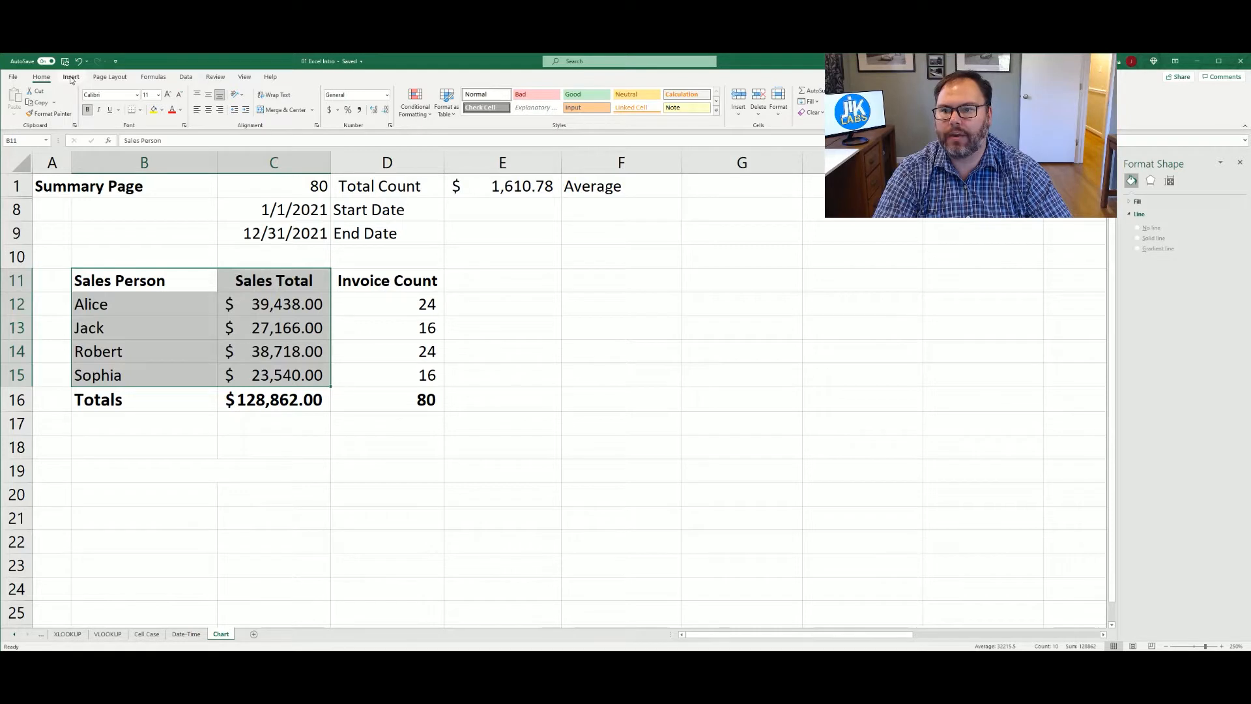
# Insert a 2-D clustered column chart from the selected Sales Person and Sales Total data, and place it beside the table.
pyautogui.click(71, 77)
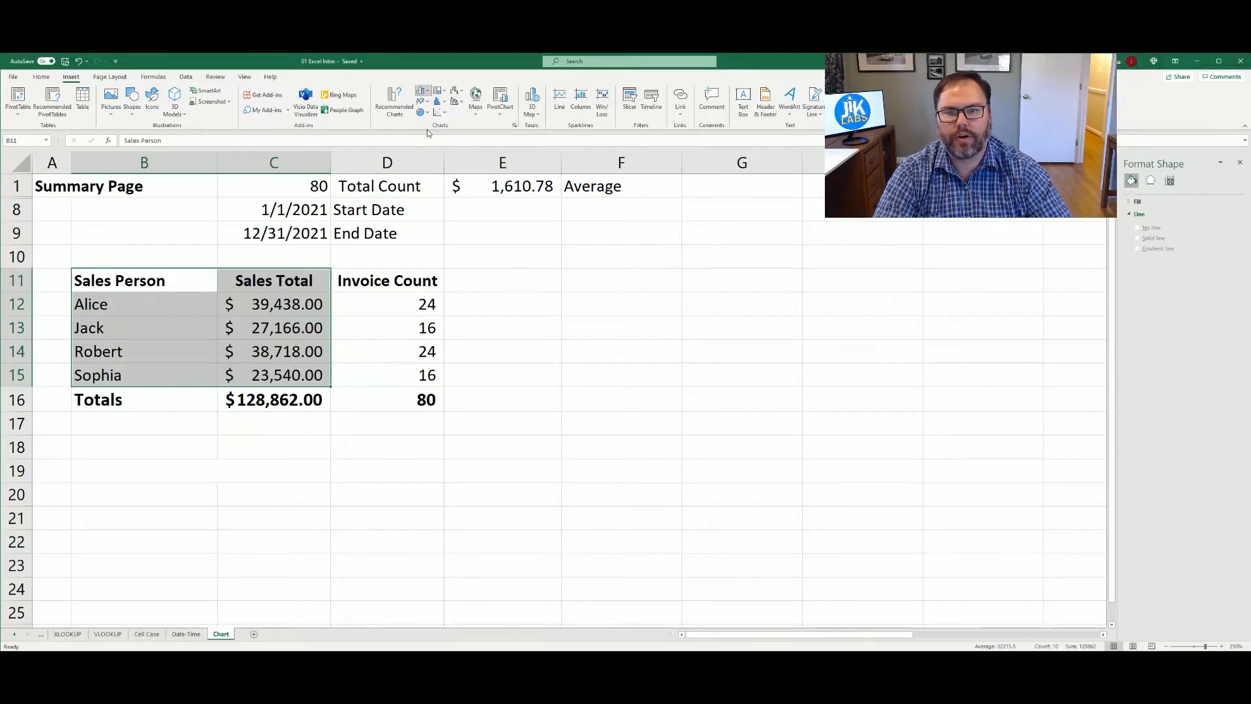
pyautogui.click(422, 90)
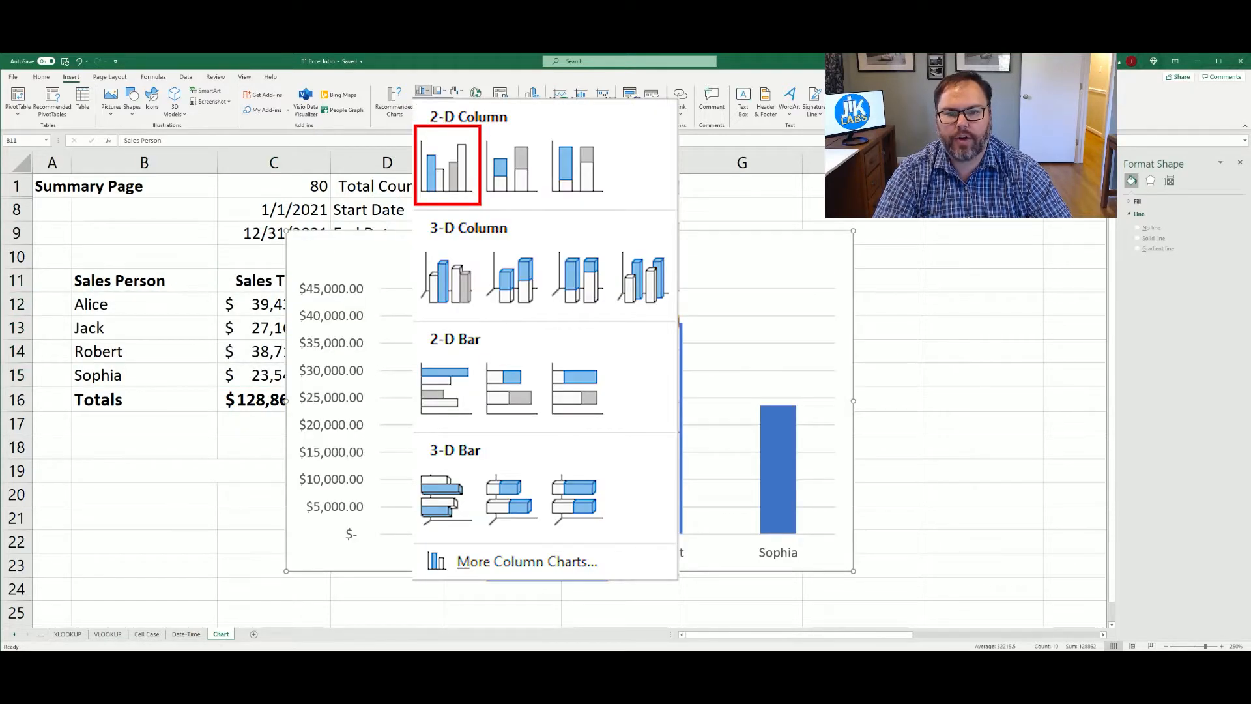
pyautogui.click(447, 166)
pyautogui.moveTo(740, 254); pyautogui.dragTo(843, 249)
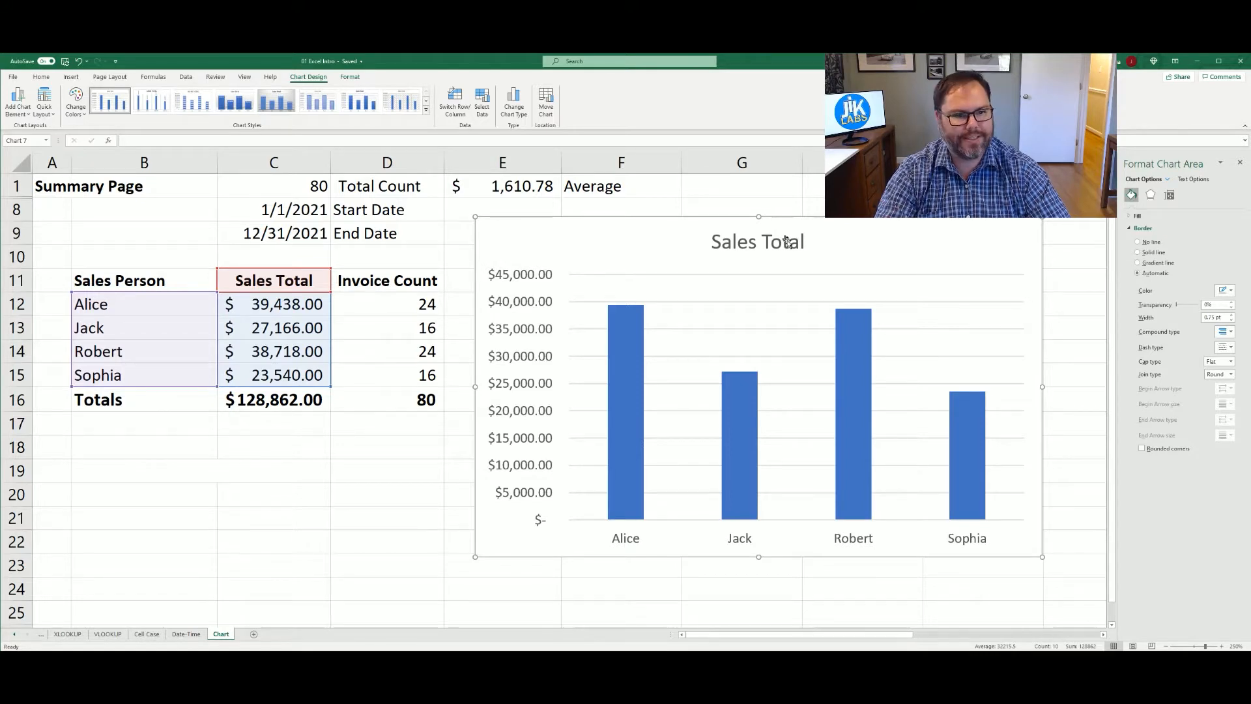
# Change the chart title to "2021 YTD Sales".
pyautogui.click(741, 249)
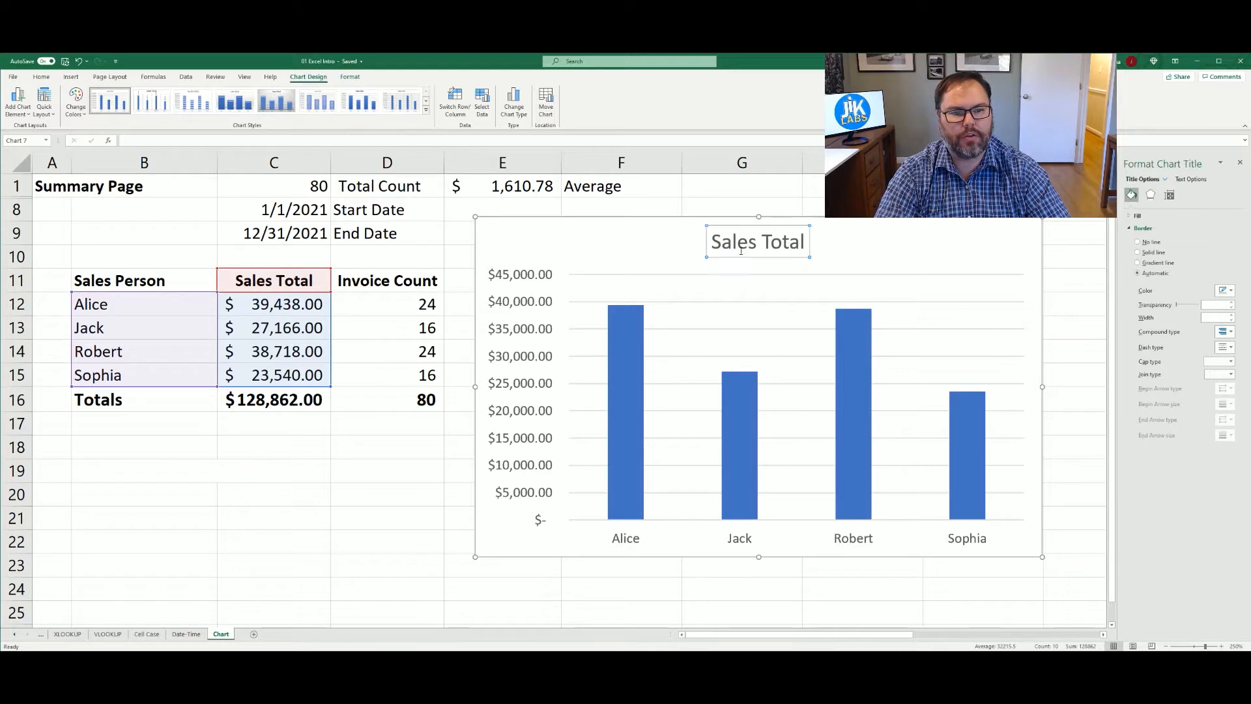
pyautogui.tripleClick(749, 244)
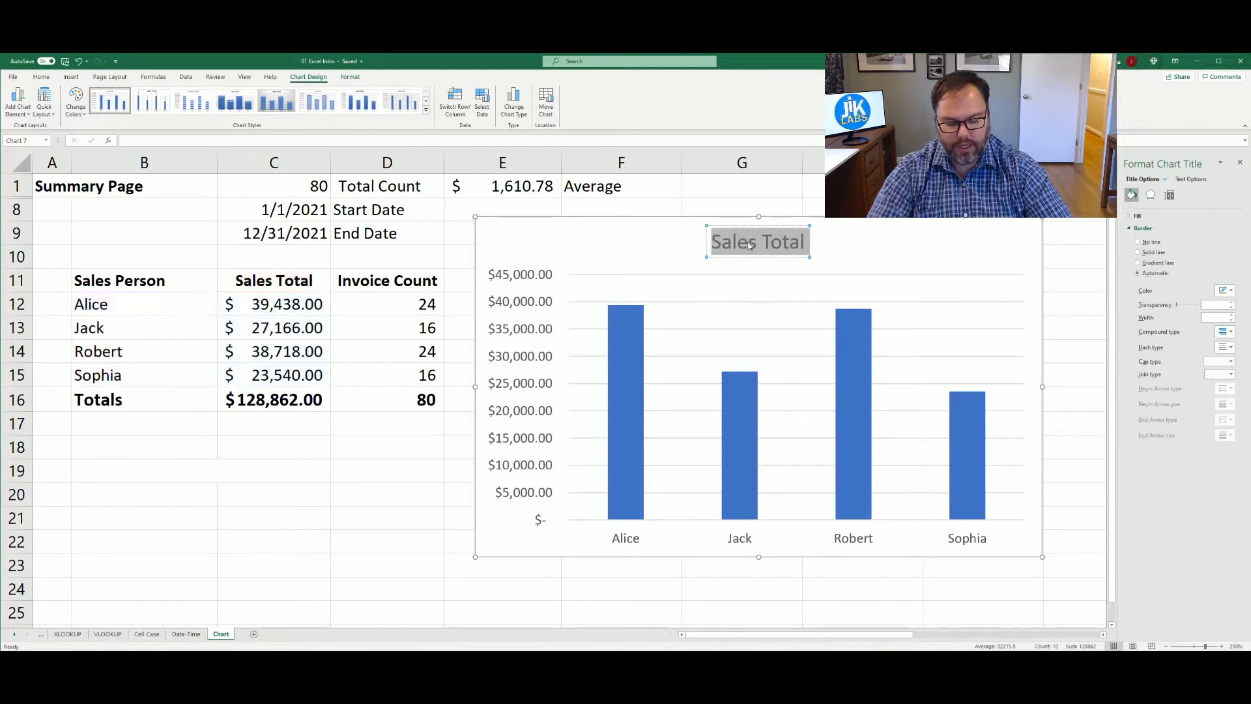
pyautogui.write('20211')
pyautogui.press('BackSpace')
pyautogui.write('YTD')
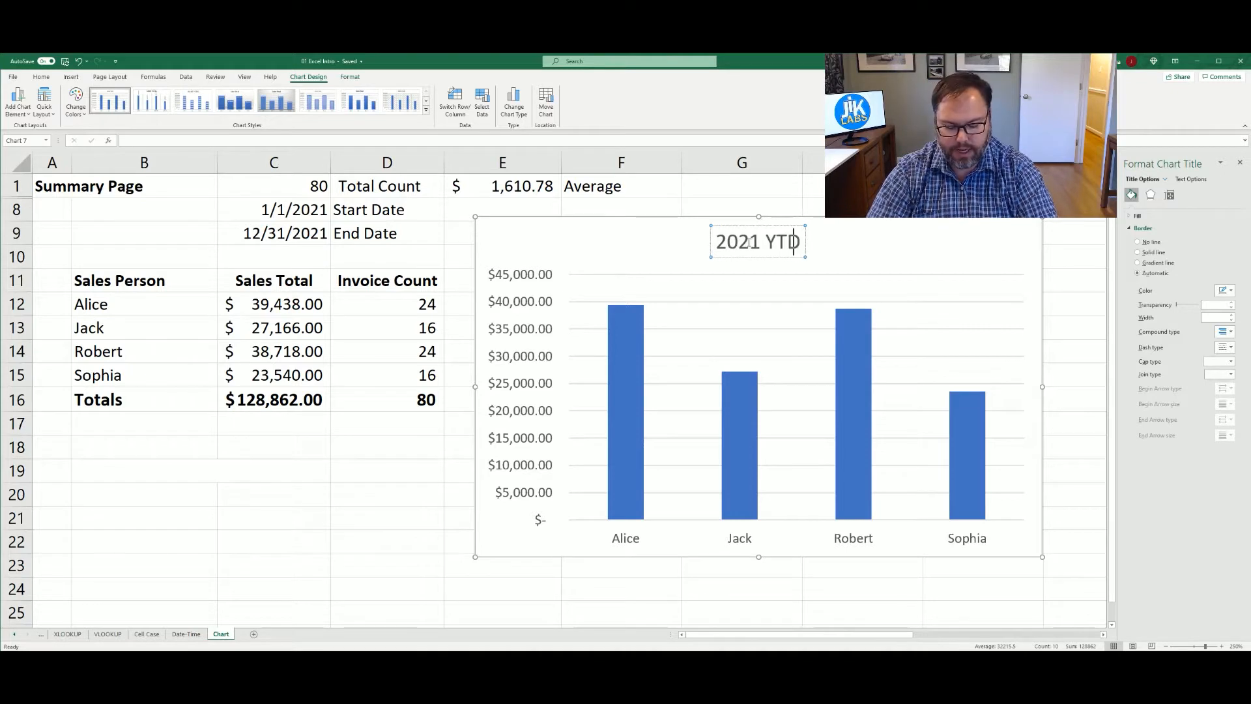
pyautogui.write(' Sales')
pyautogui.click(575, 232)
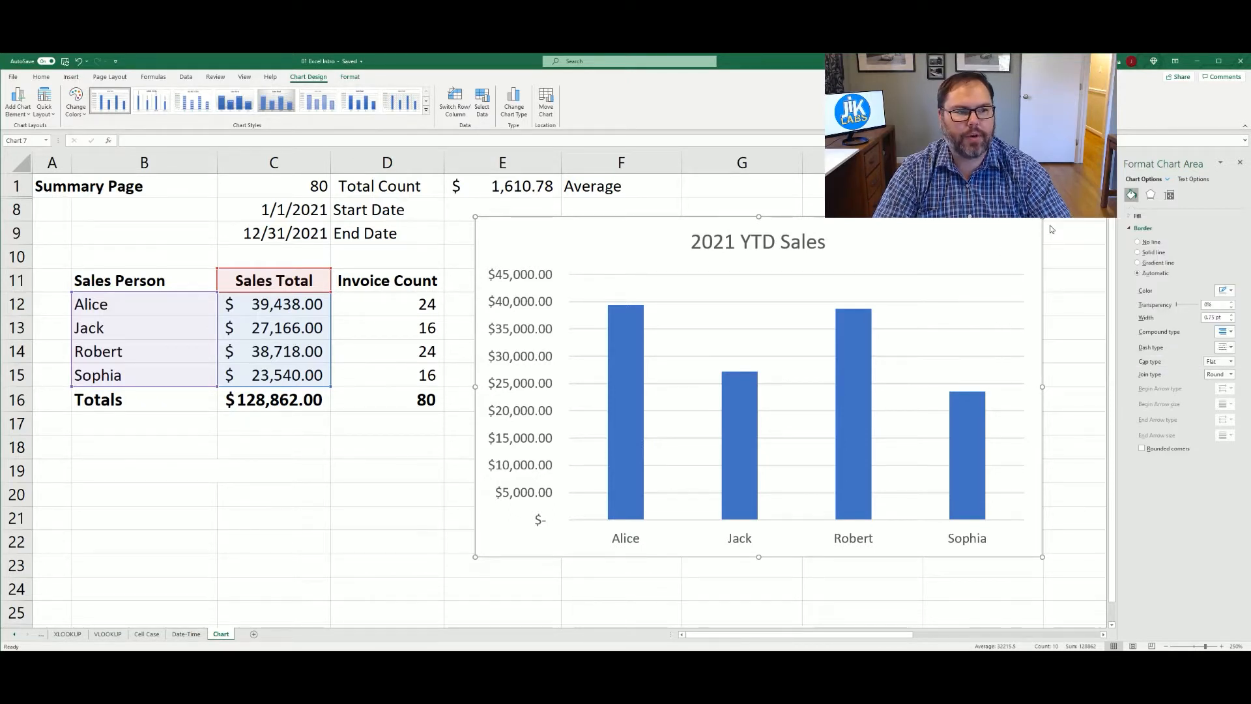
# Show axis titles, data labels and a legend on the column chart, leaving the data table off.
pyautogui.click(1057, 247)
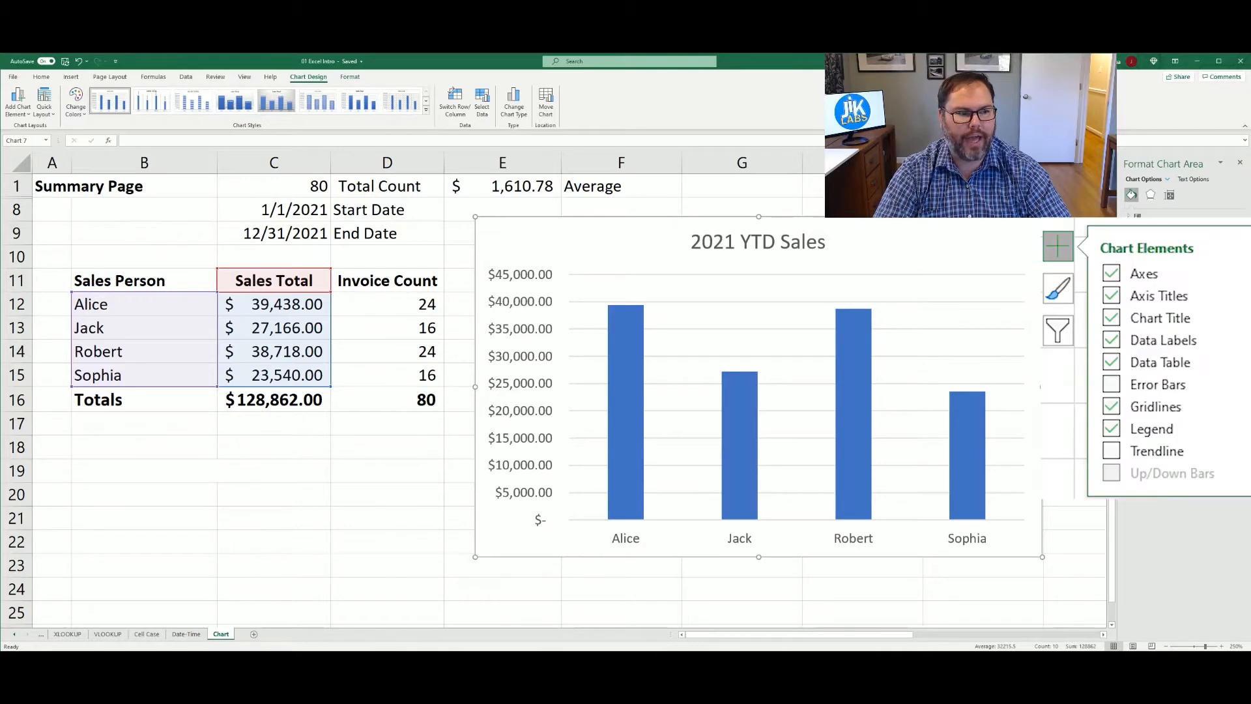
pyautogui.click(1111, 296)
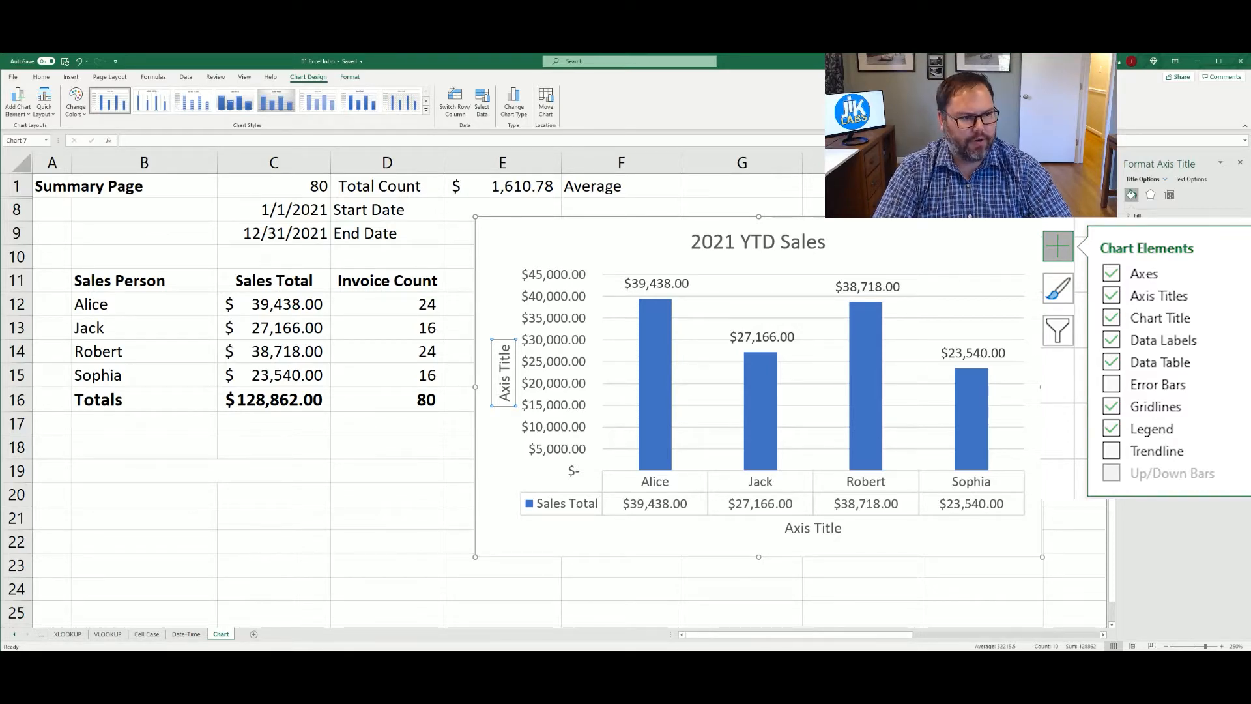
pyautogui.click(1111, 362)
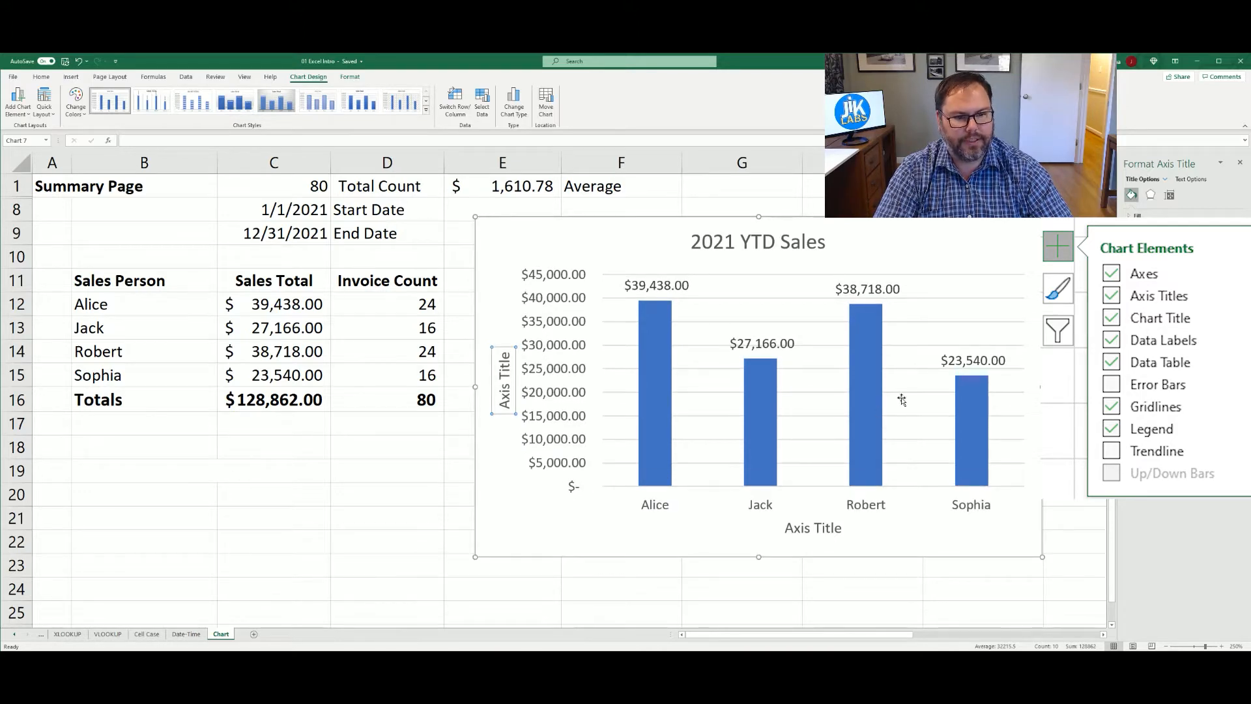
pyautogui.click(1111, 429)
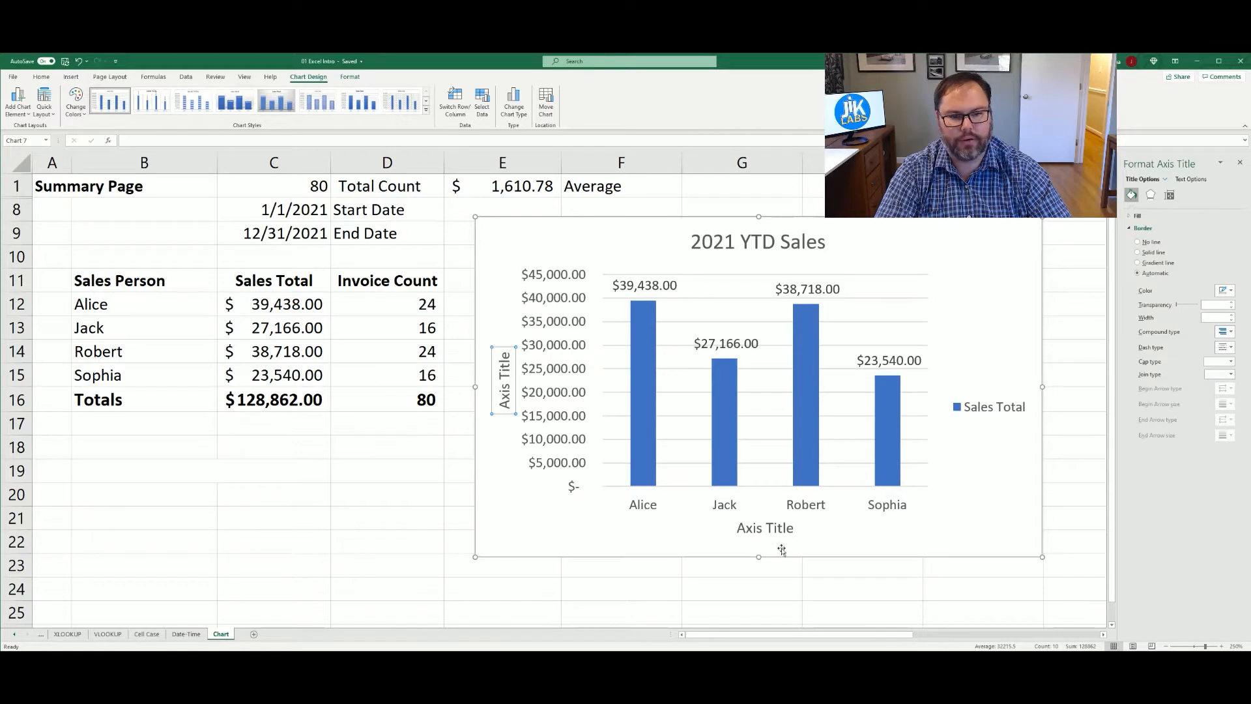
# Title the chart's horizontal axis "Sales Person" and its vertical axis "Sales $".
pyautogui.click(772, 530)
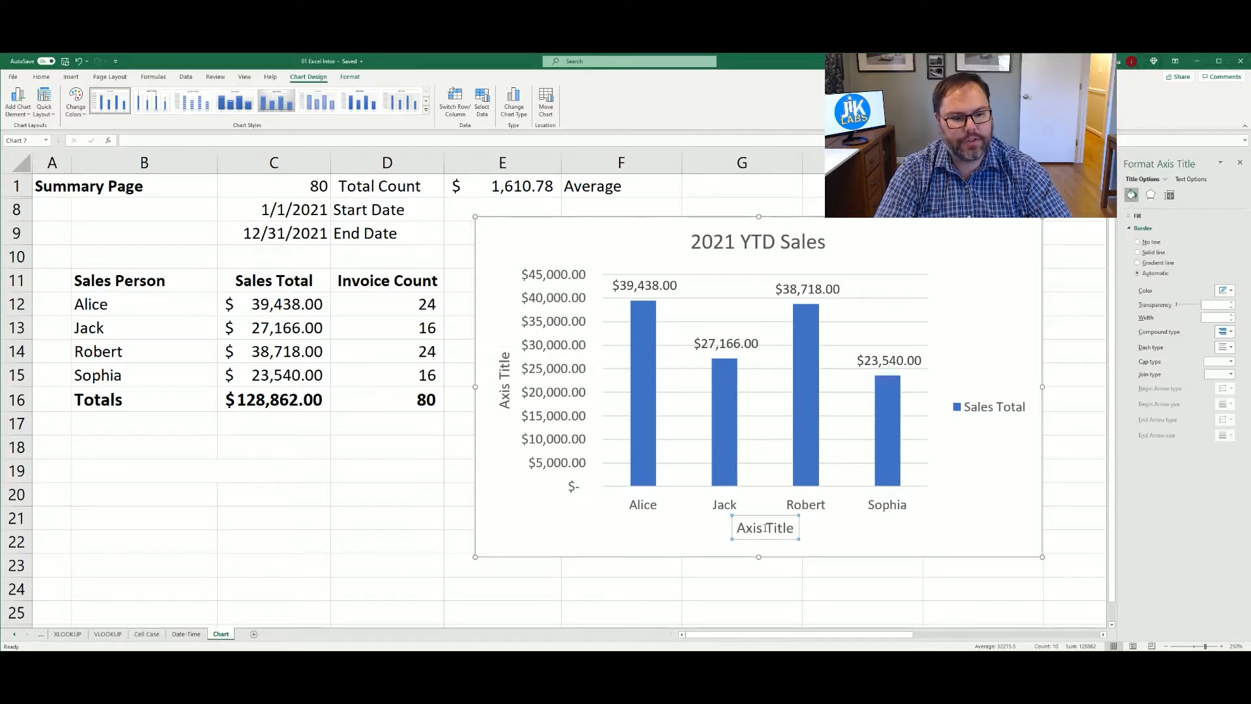
pyautogui.tripleClick(766, 531)
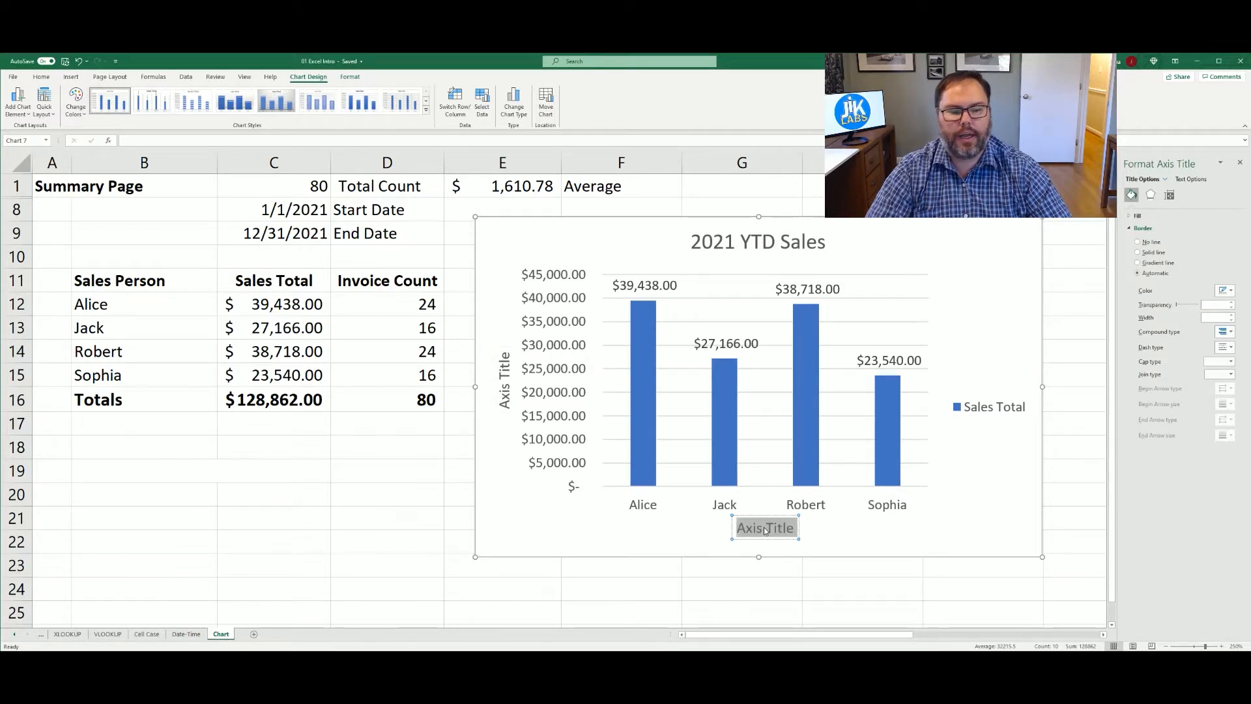
pyautogui.write('S')
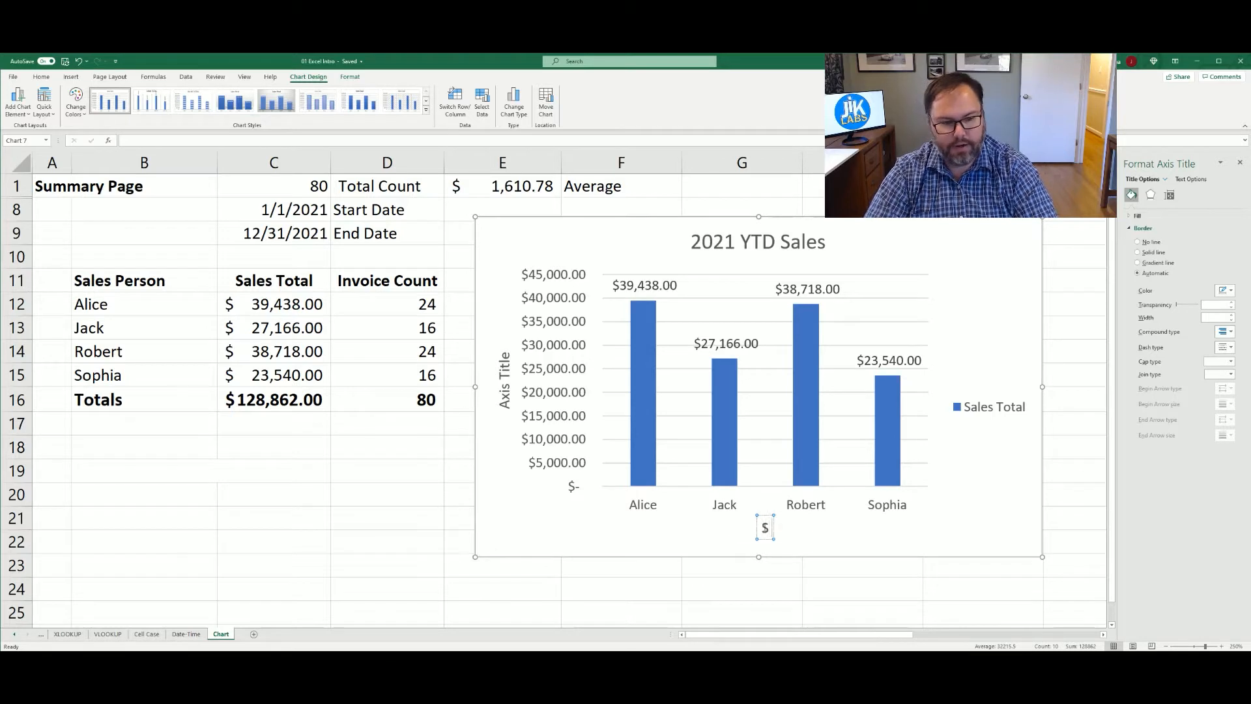
pyautogui.write('ales Person')
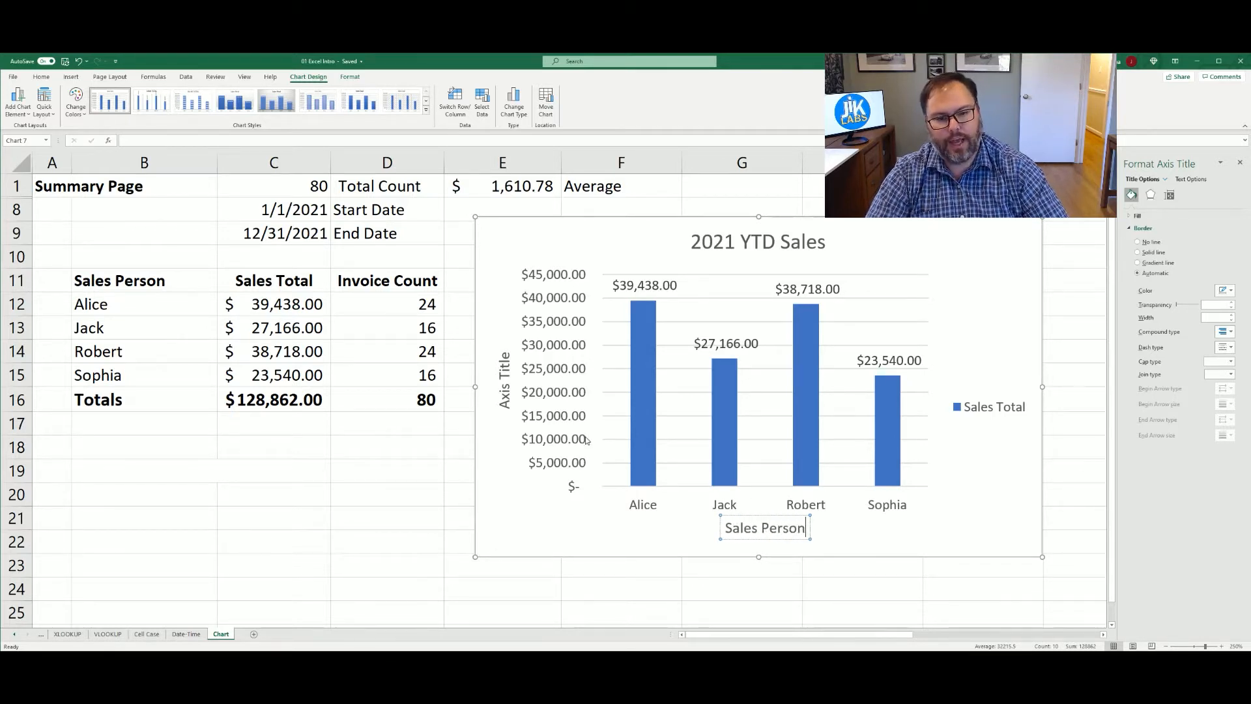
pyautogui.tripleClick(502, 395)
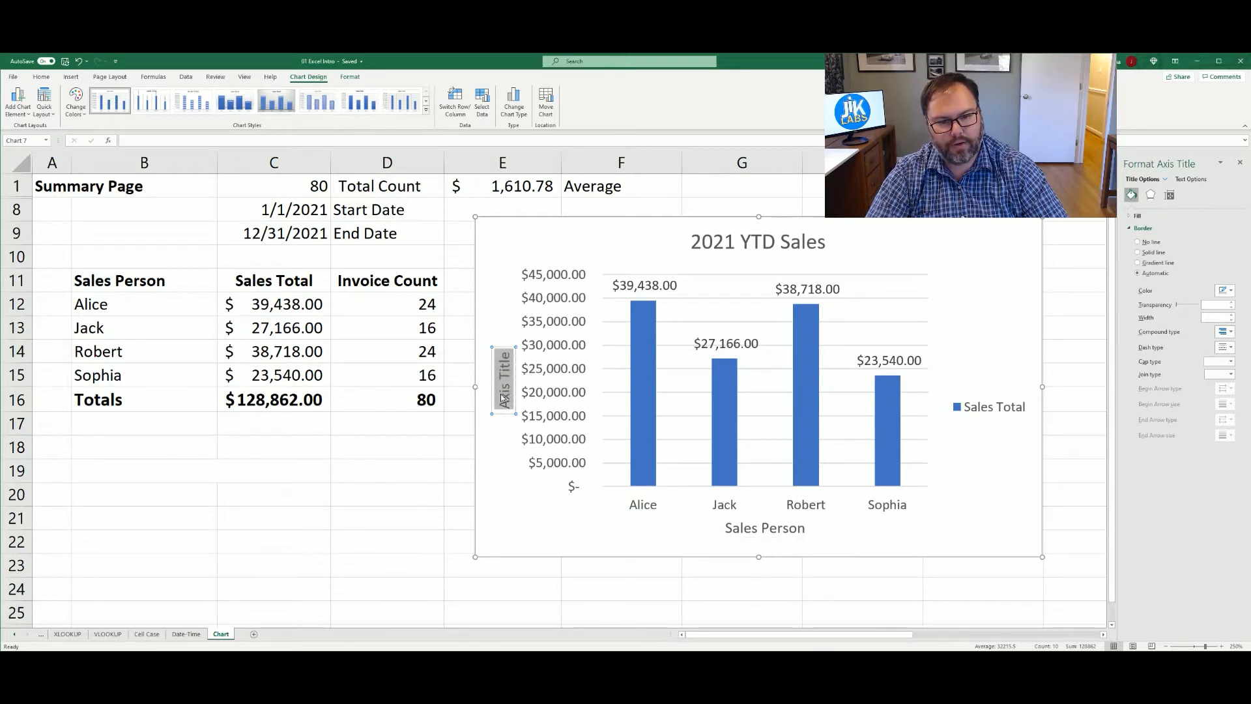
pyautogui.write('Sales $')
pyautogui.click(597, 488)
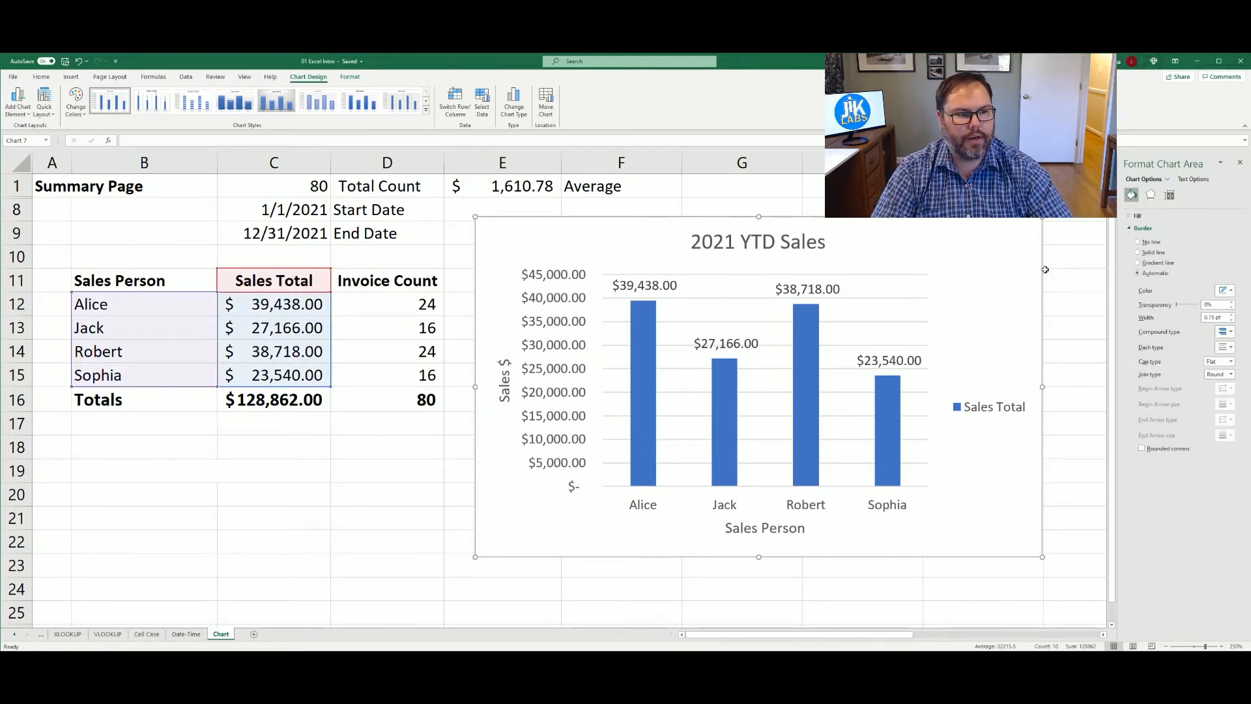
# Filter the chart to only the salespeople in rows 12 and 14, and restore all categories.
pyautogui.click(1049, 243)
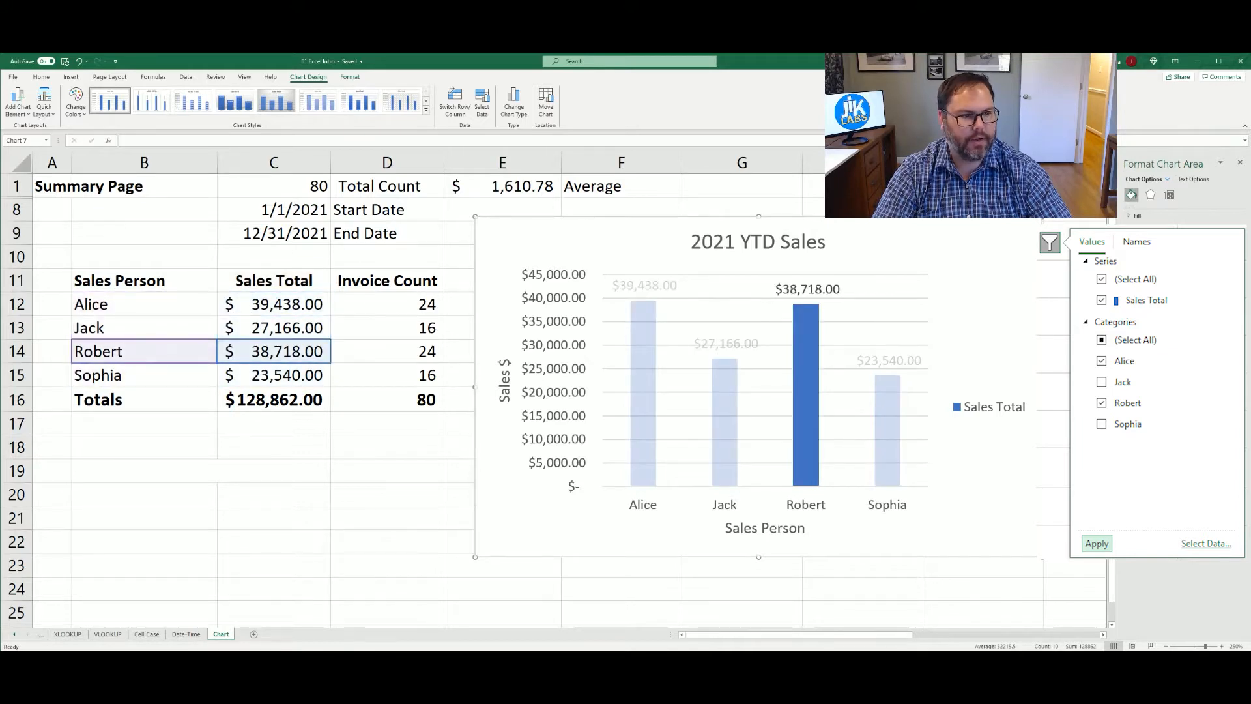
pyautogui.click(1097, 543)
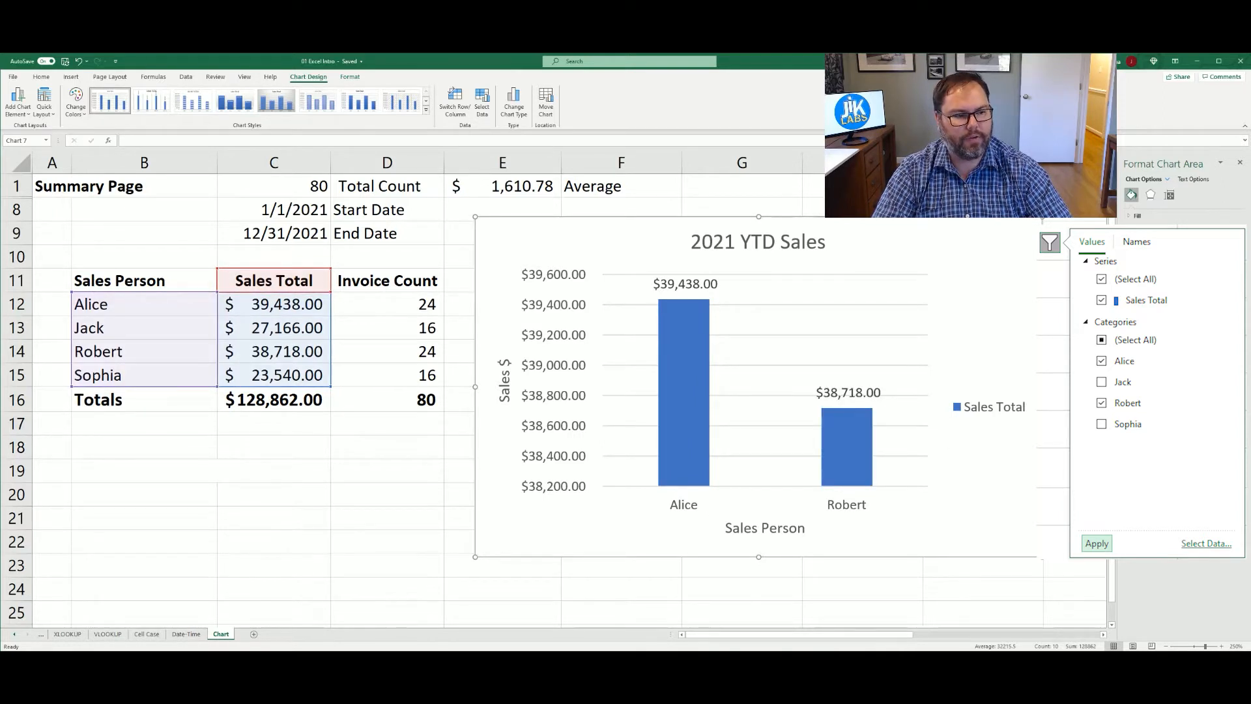
pyautogui.press('Escape')
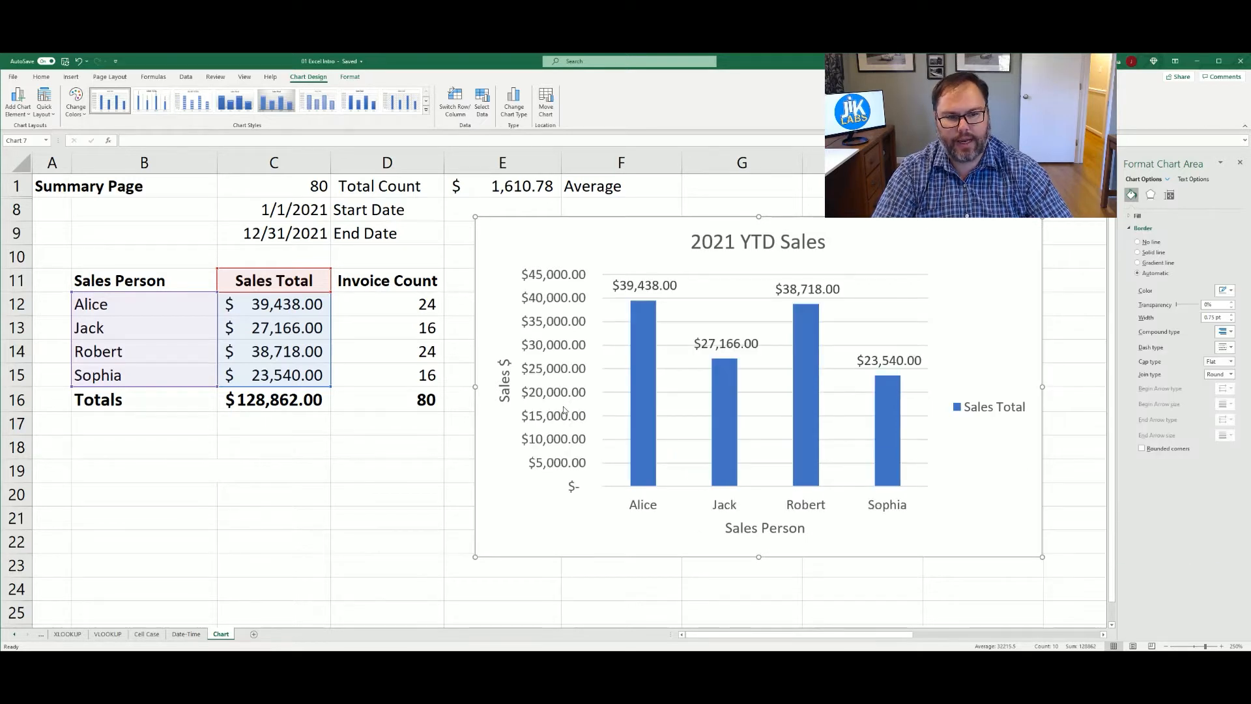
# Apply the chart style with a solid blue background and light textured columns, and look through the available color palettes.
pyautogui.click(1058, 264)
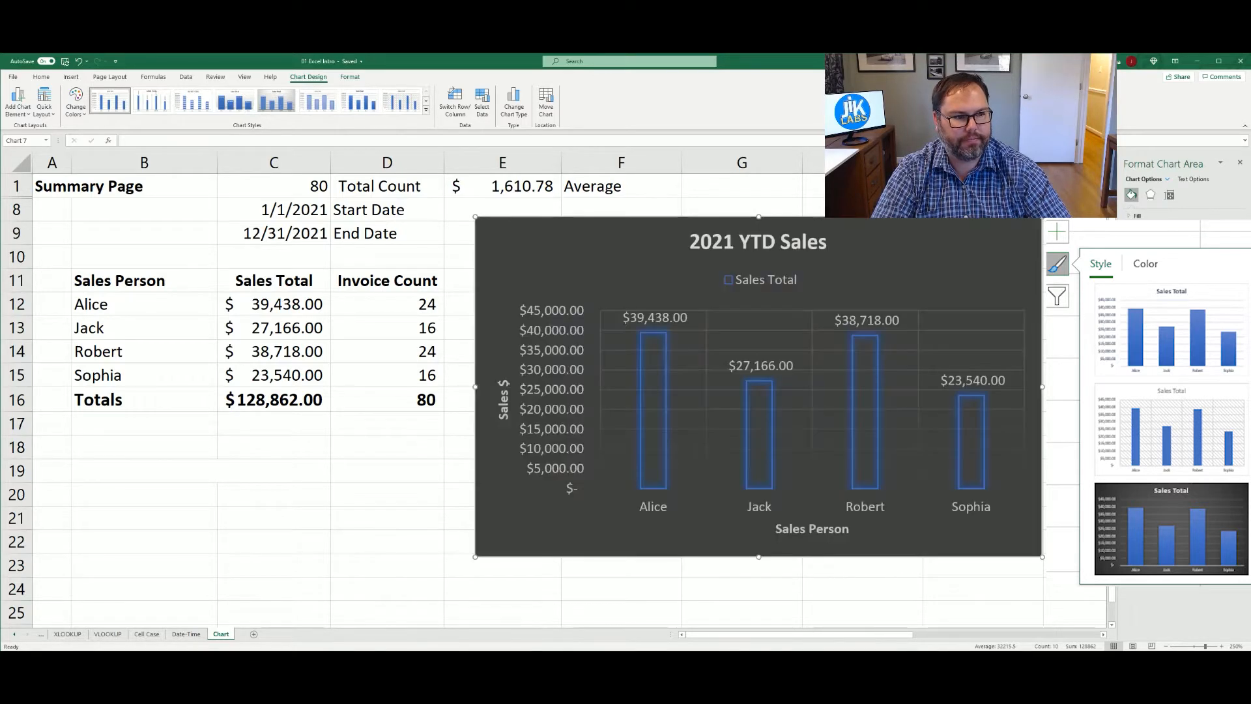
pyautogui.click(1171, 528)
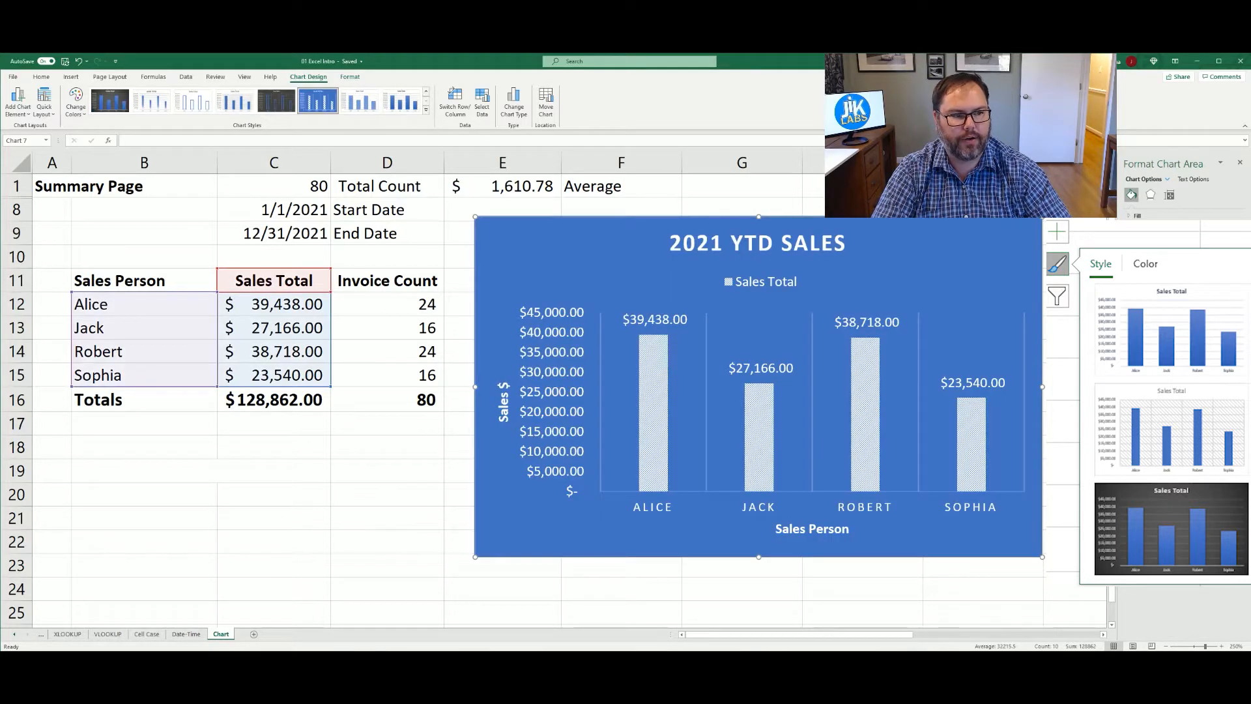
pyautogui.click(1144, 264)
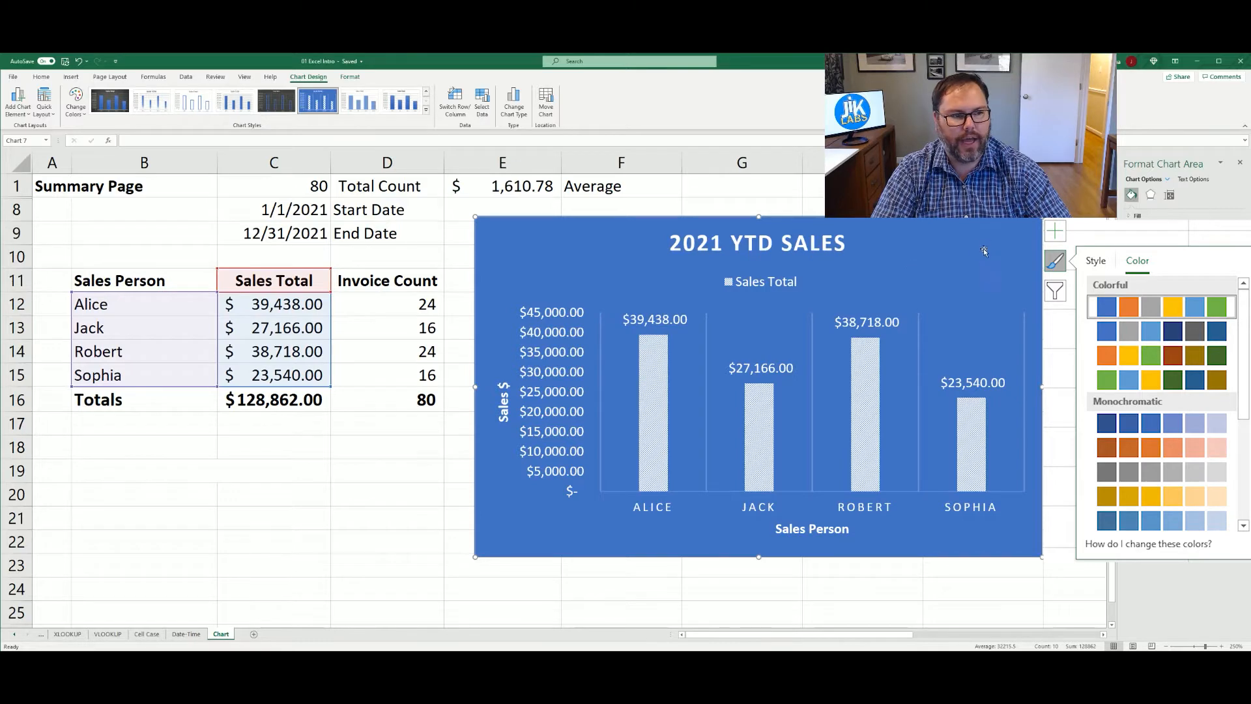
pyautogui.click(1032, 229)
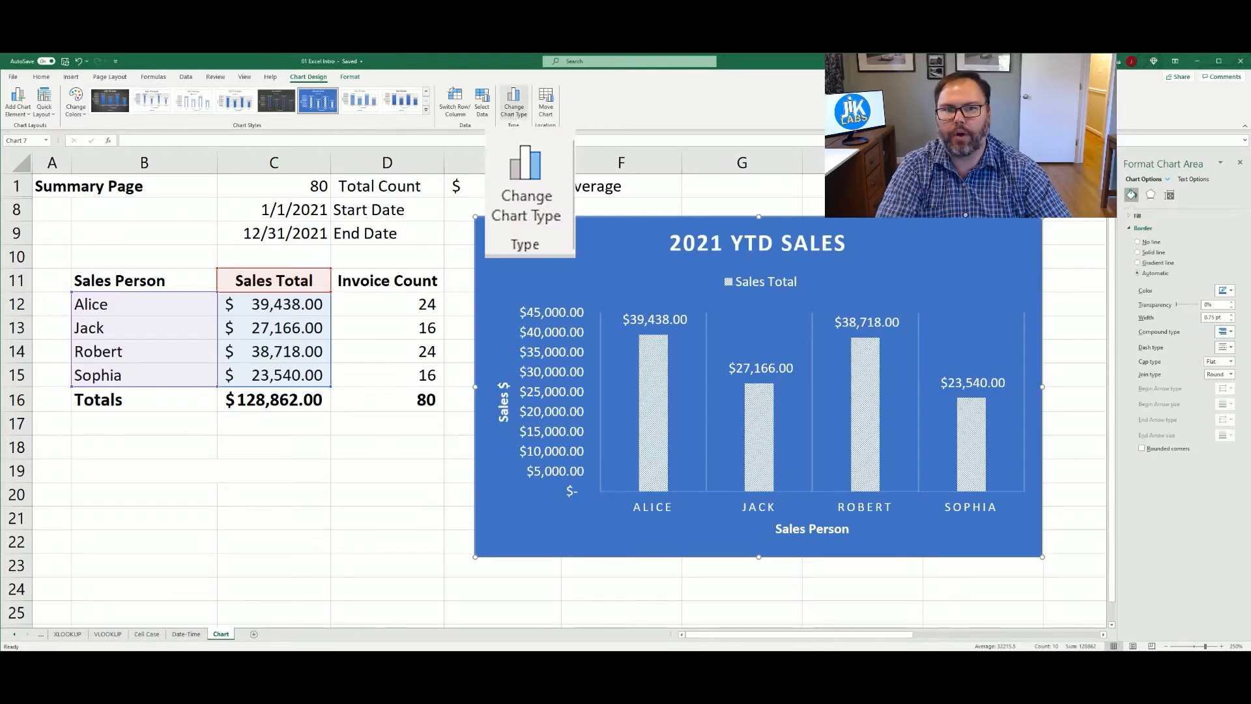
# Start changing the chart type and compare the column, line, pie, bar, area and stock previews.
pyautogui.click(512, 111)
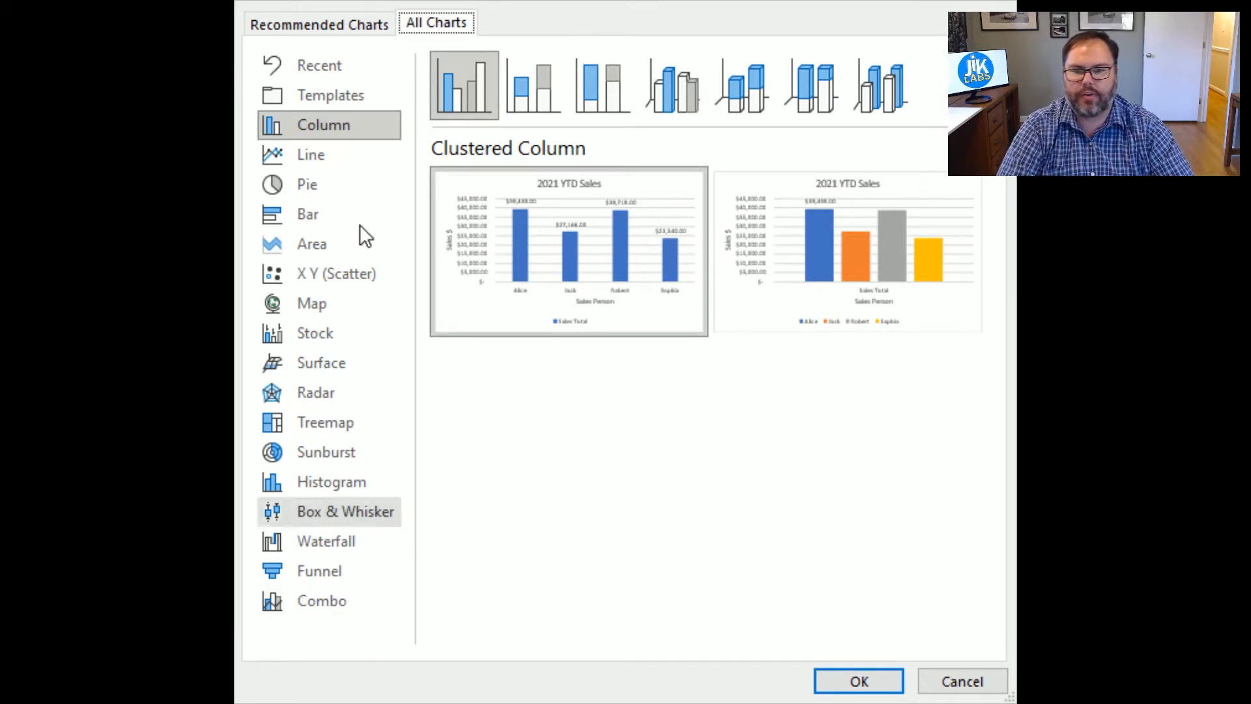
pyautogui.click(323, 125)
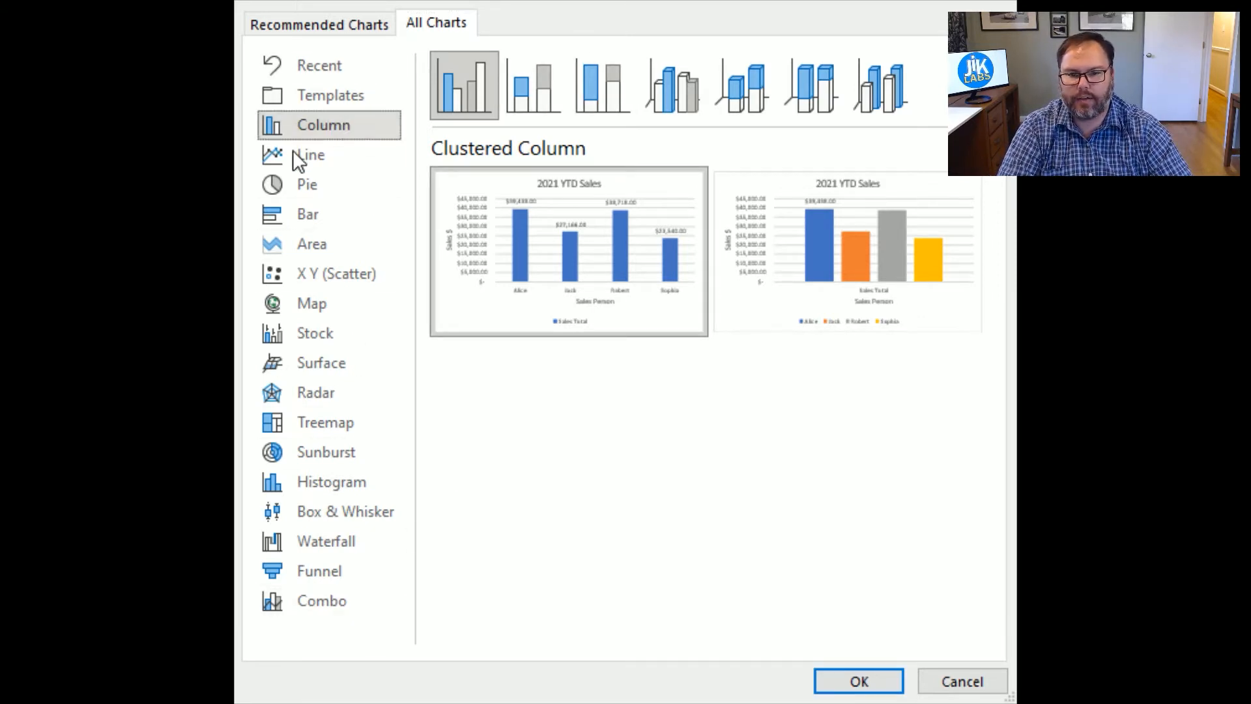
pyautogui.click(297, 156)
pyautogui.click(307, 186)
pyautogui.click(311, 215)
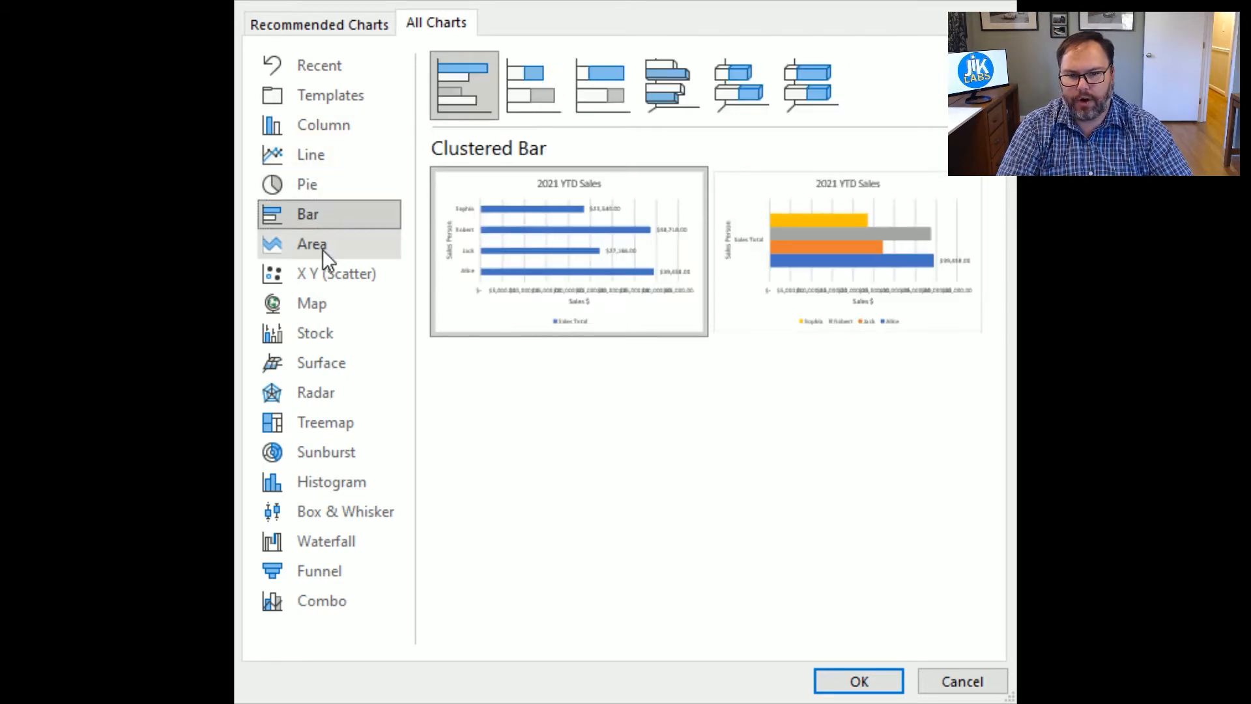
pyautogui.click(325, 251)
pyautogui.click(309, 336)
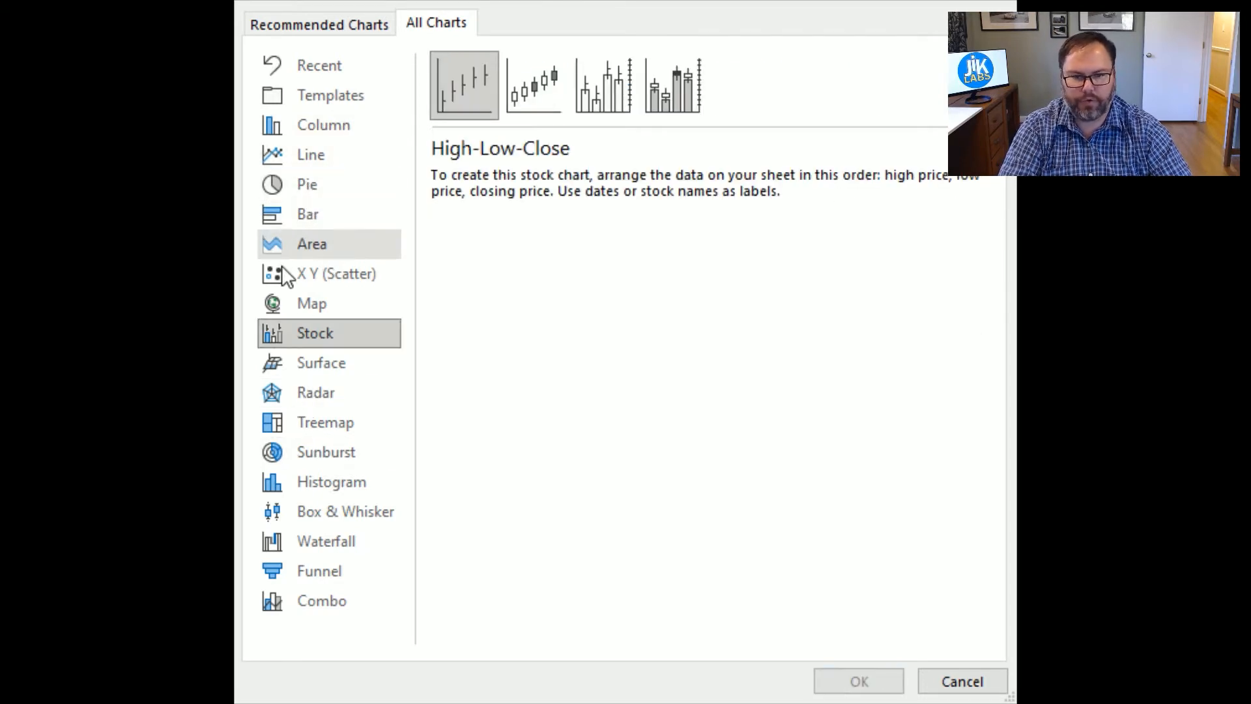
# Compare the recommended and 3-D pie variants, and change the chart to a standard 2-D pie.
pyautogui.click(277, 192)
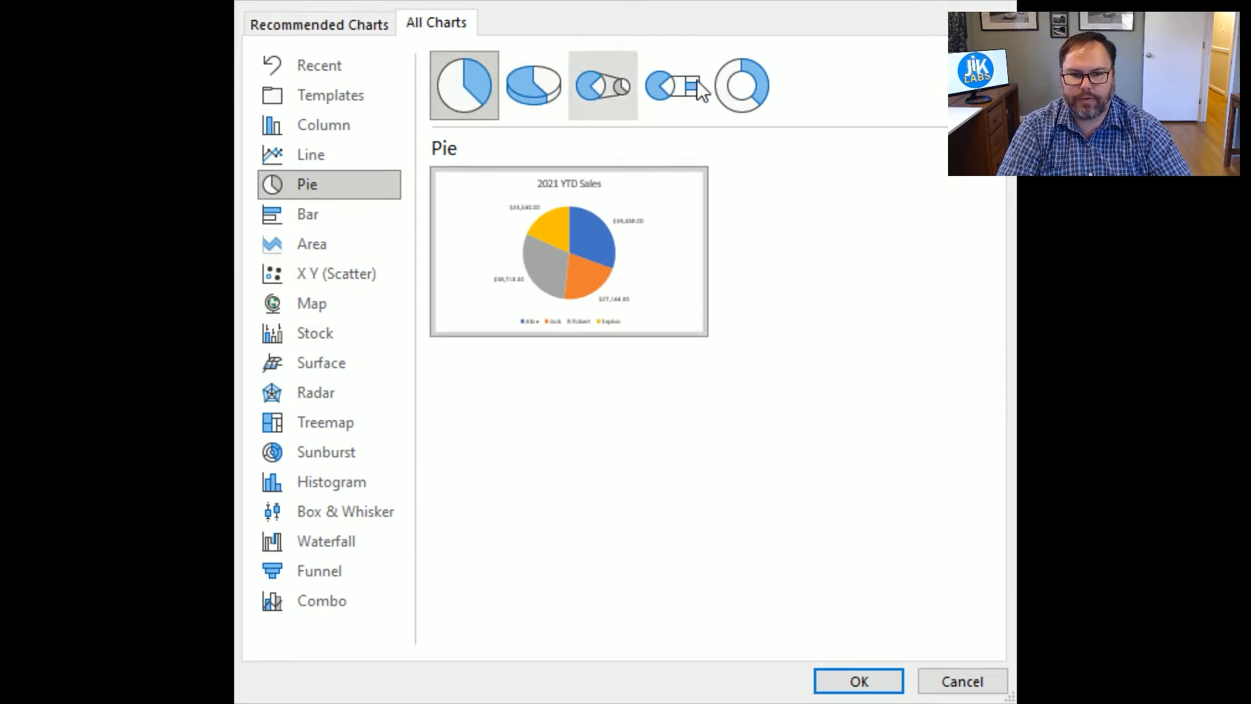
pyautogui.click(321, 24)
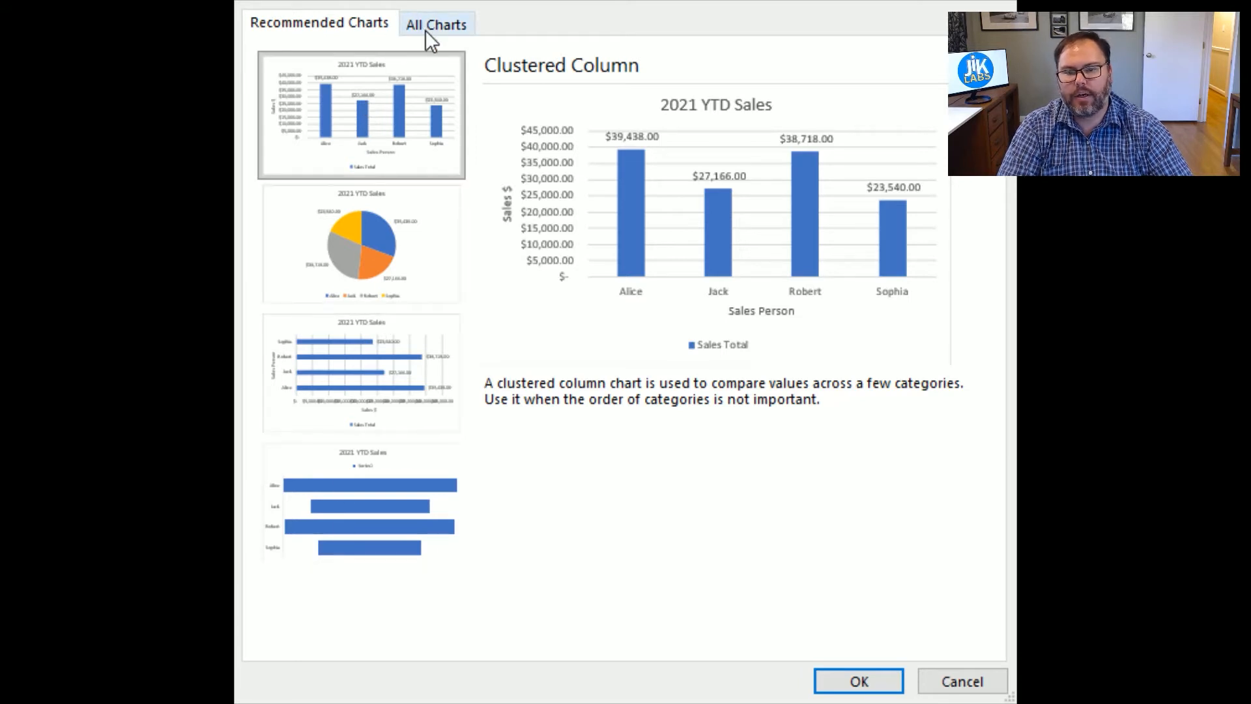
pyautogui.click(363, 257)
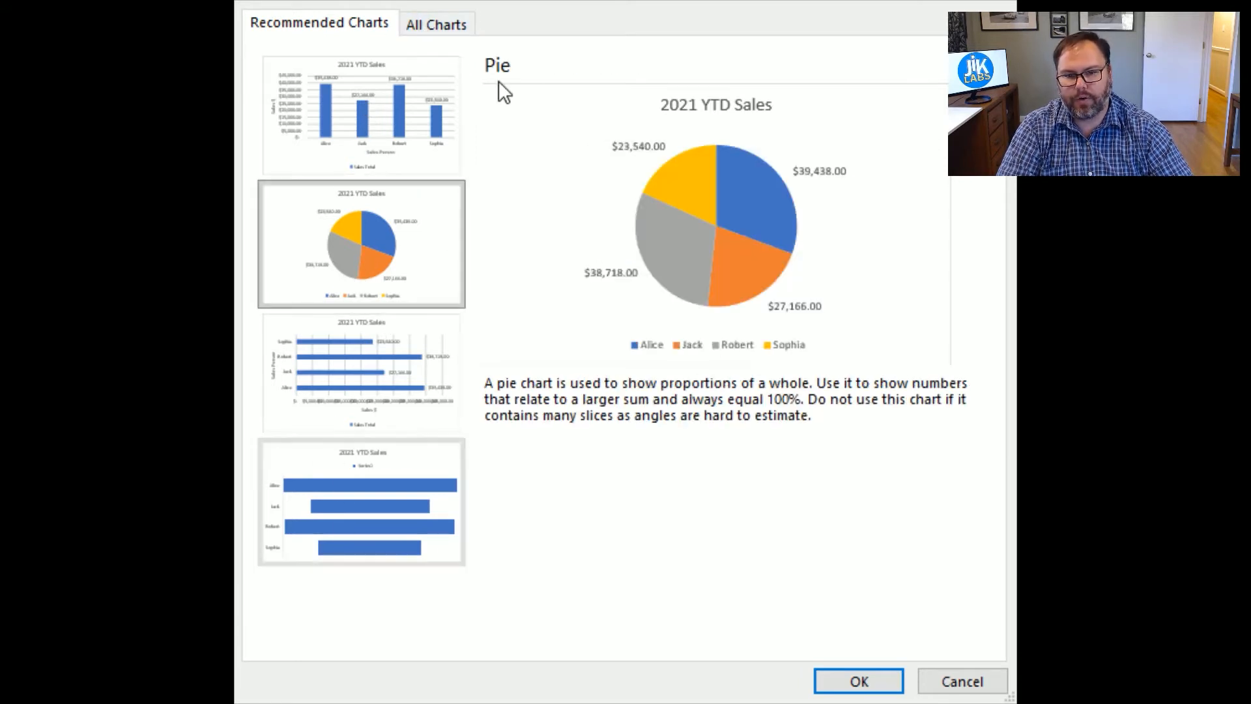
pyautogui.click(445, 34)
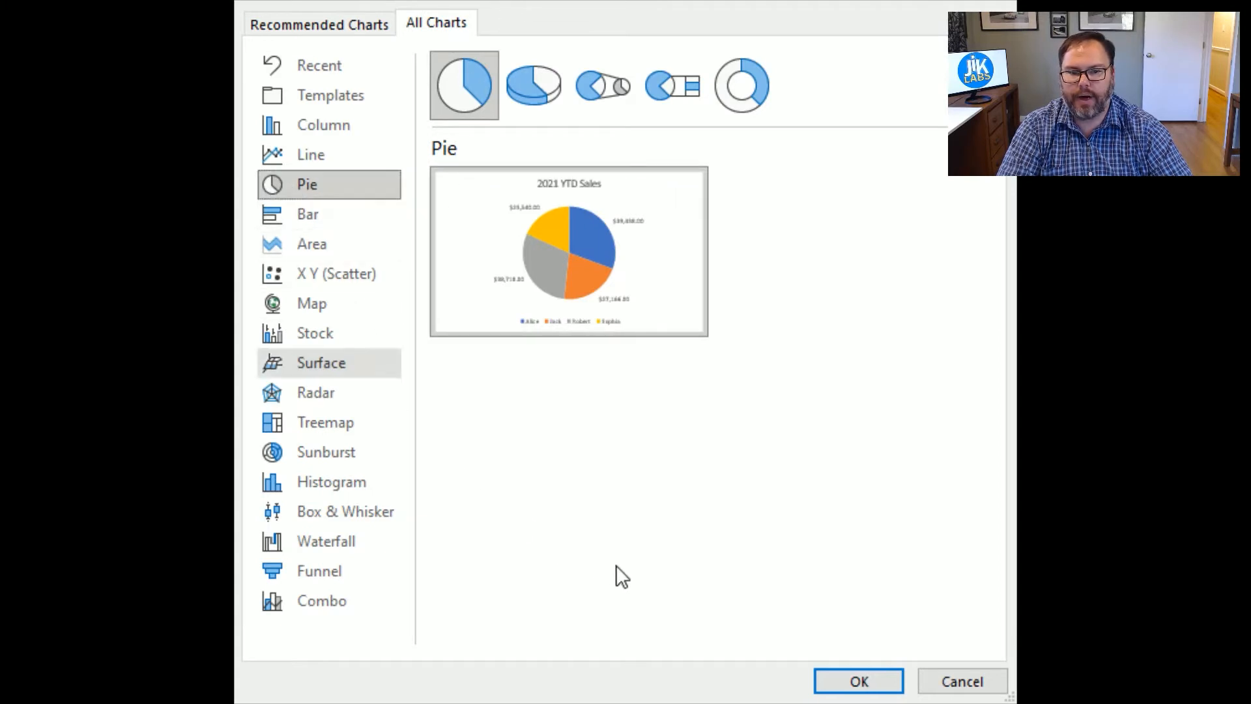
pyautogui.click(525, 89)
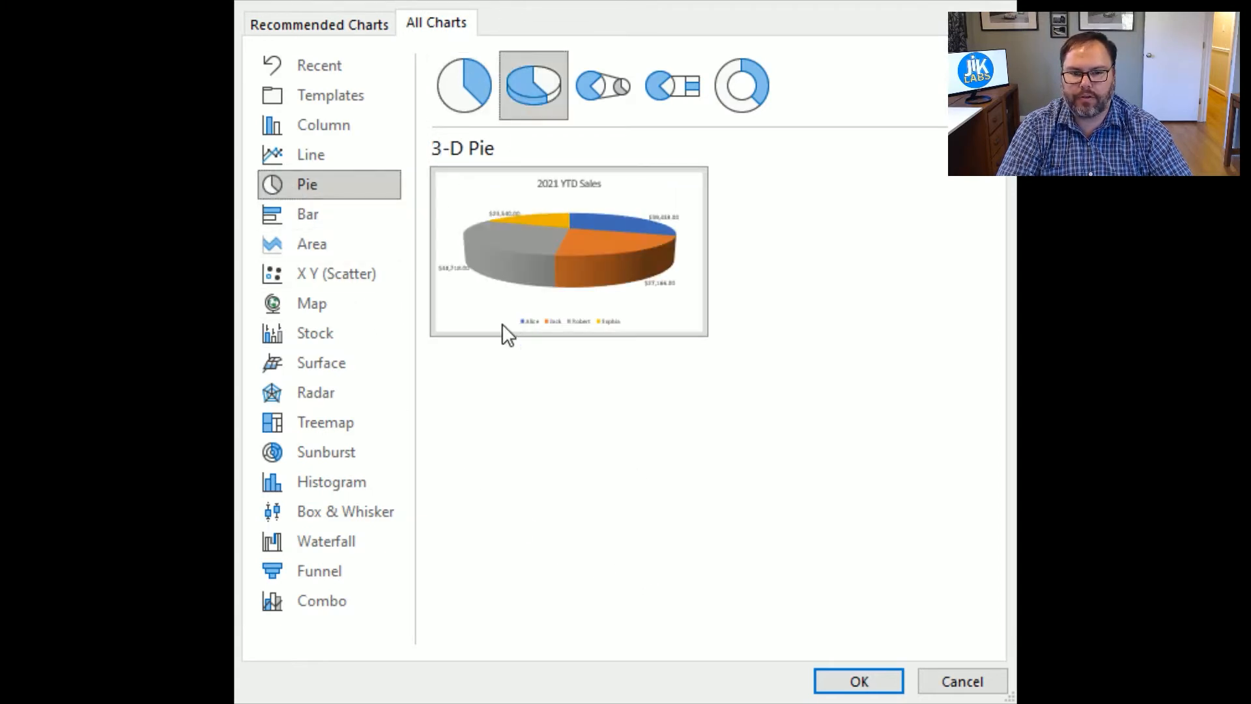
pyautogui.click(448, 88)
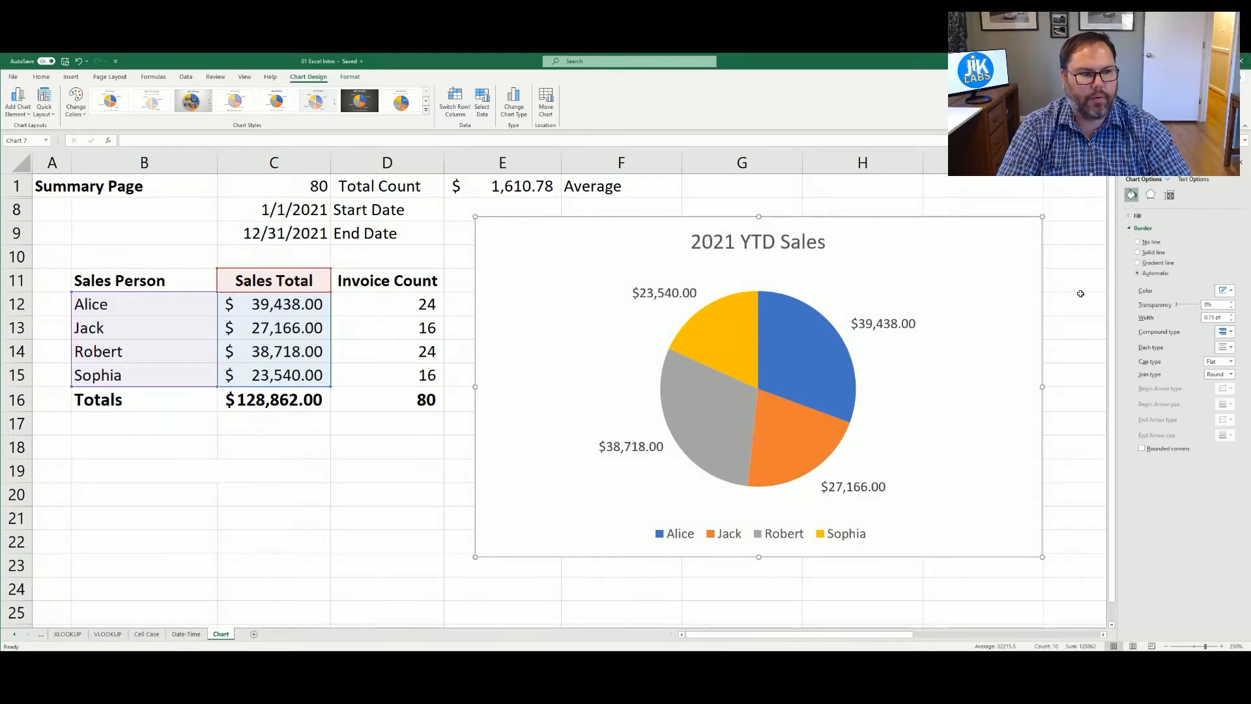
pyautogui.click(1061, 241)
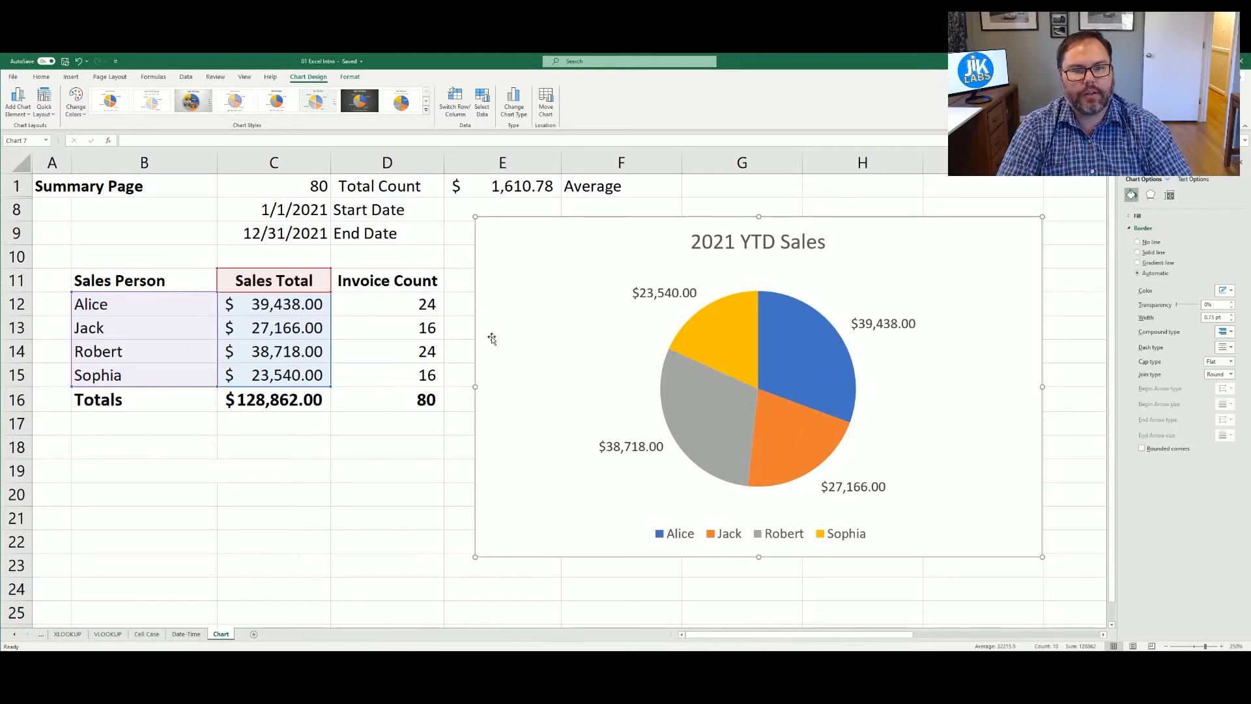
# Change the pie chart back to a clustered column chart and select the sales table from B11 to D15.
pyautogui.click(513, 106)
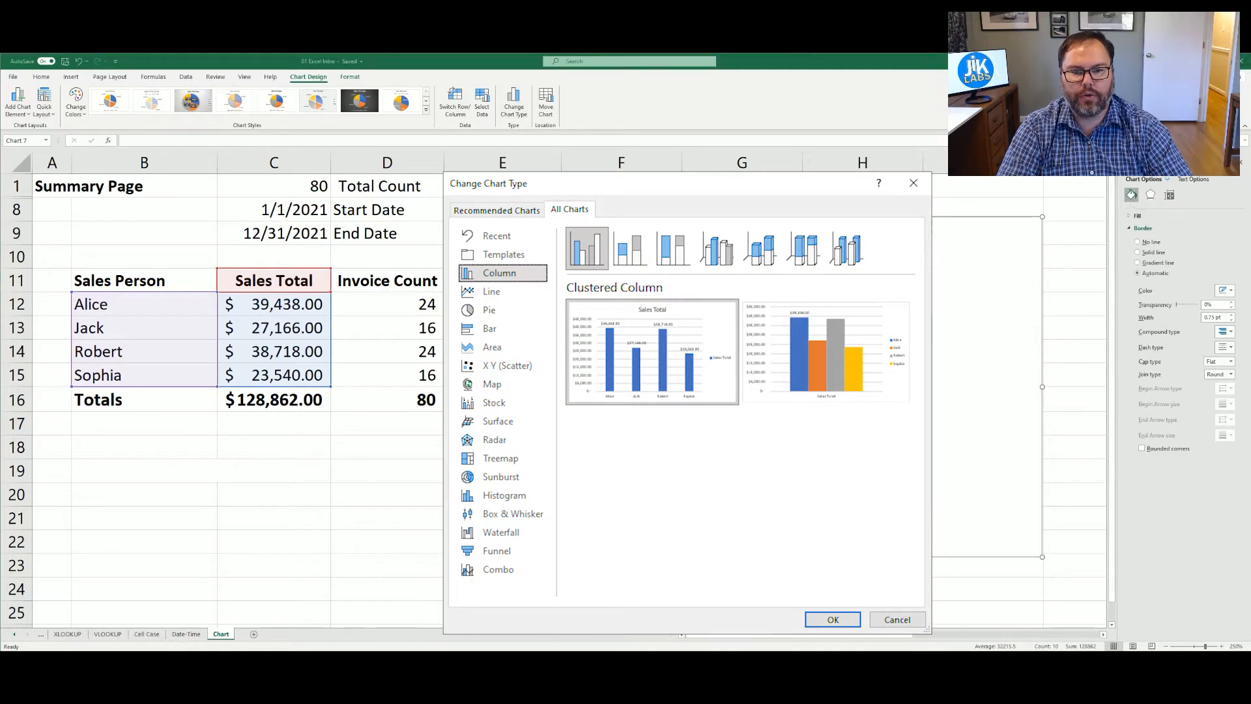
pyautogui.press('Return')
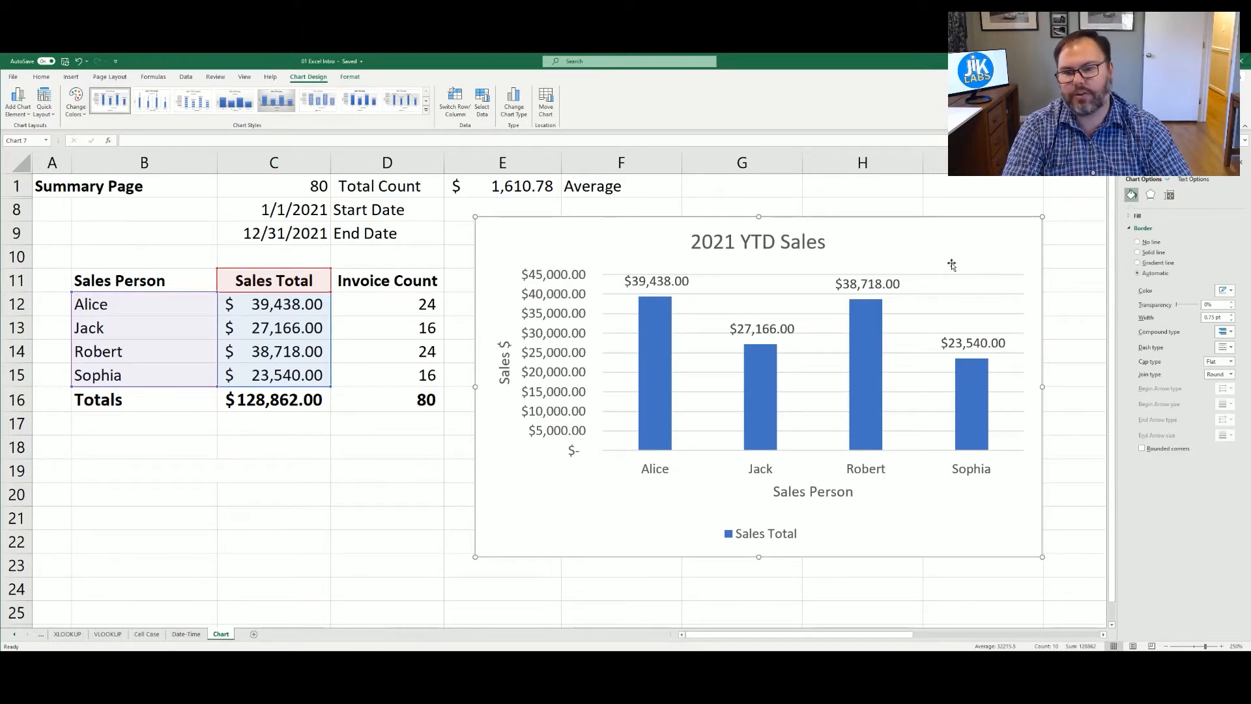
pyautogui.click(108, 279)
pyautogui.moveTo(331, 338); pyautogui.dragTo(386, 370)
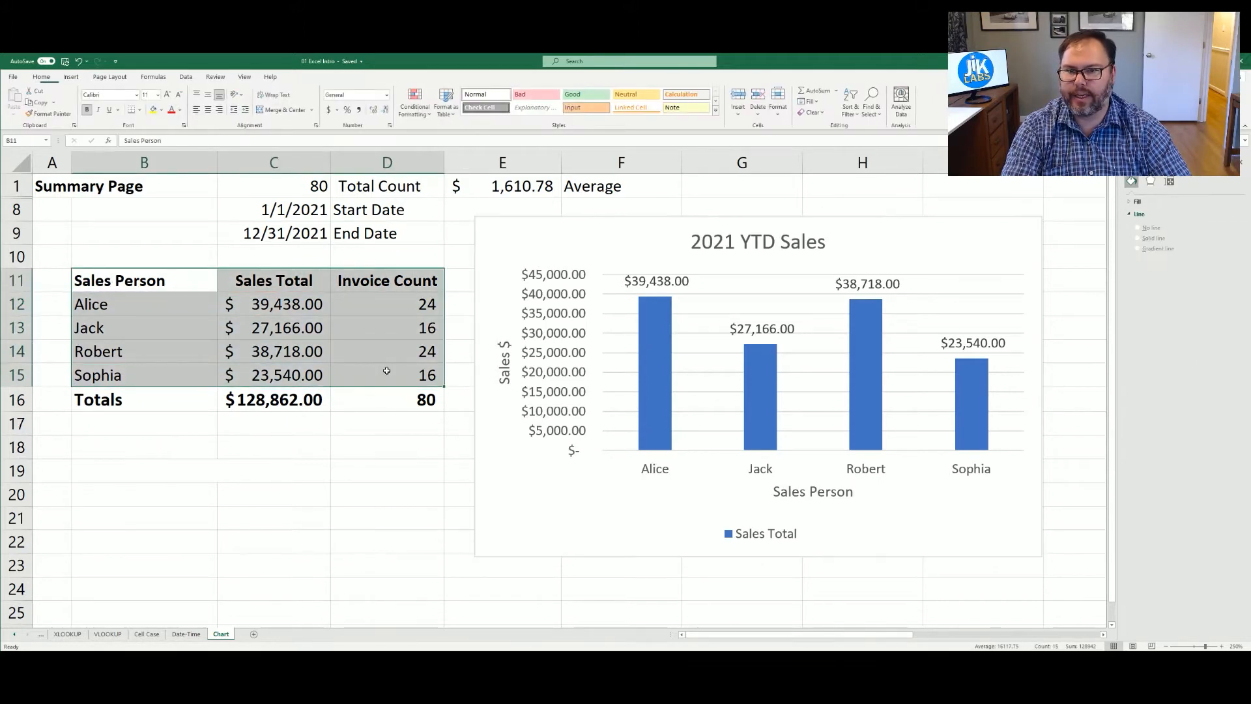
# Start adding a series to the chart's data source and take its name from the Invoice Count header in D11.
pyautogui.click(494, 238)
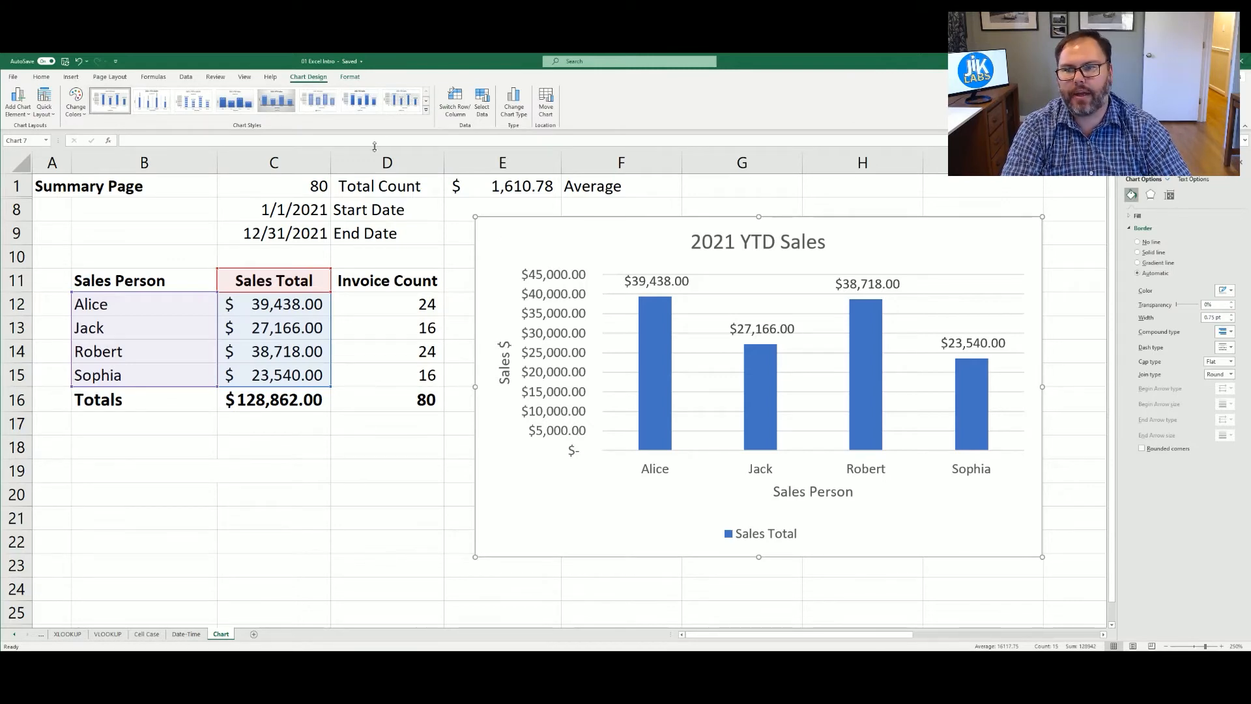
pyautogui.click(483, 115)
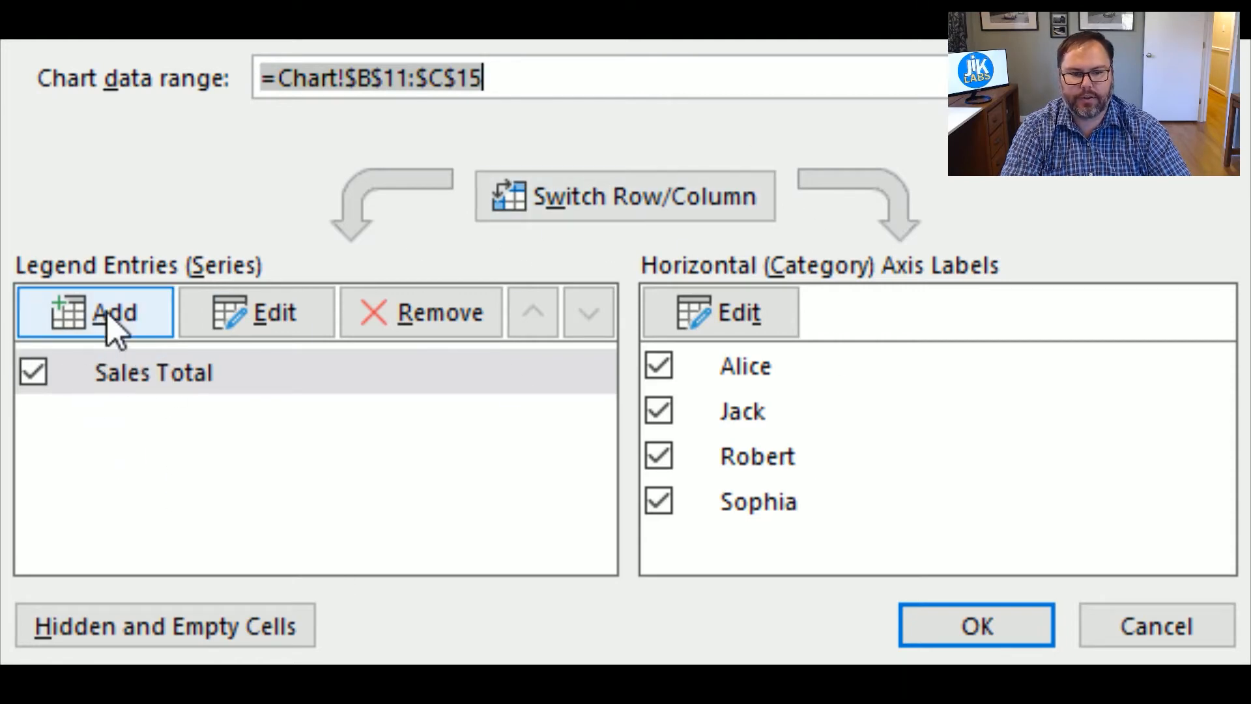
pyautogui.click(77, 316)
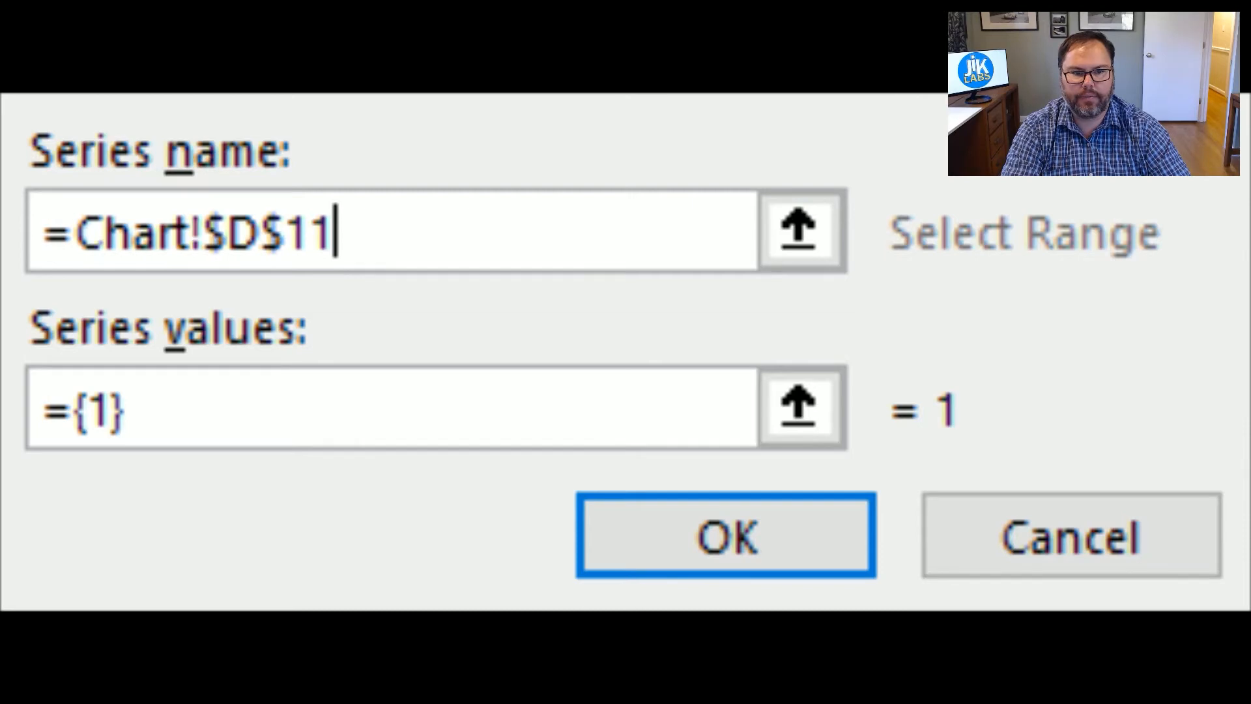
pyautogui.click(798, 230)
pyautogui.click(1191, 360)
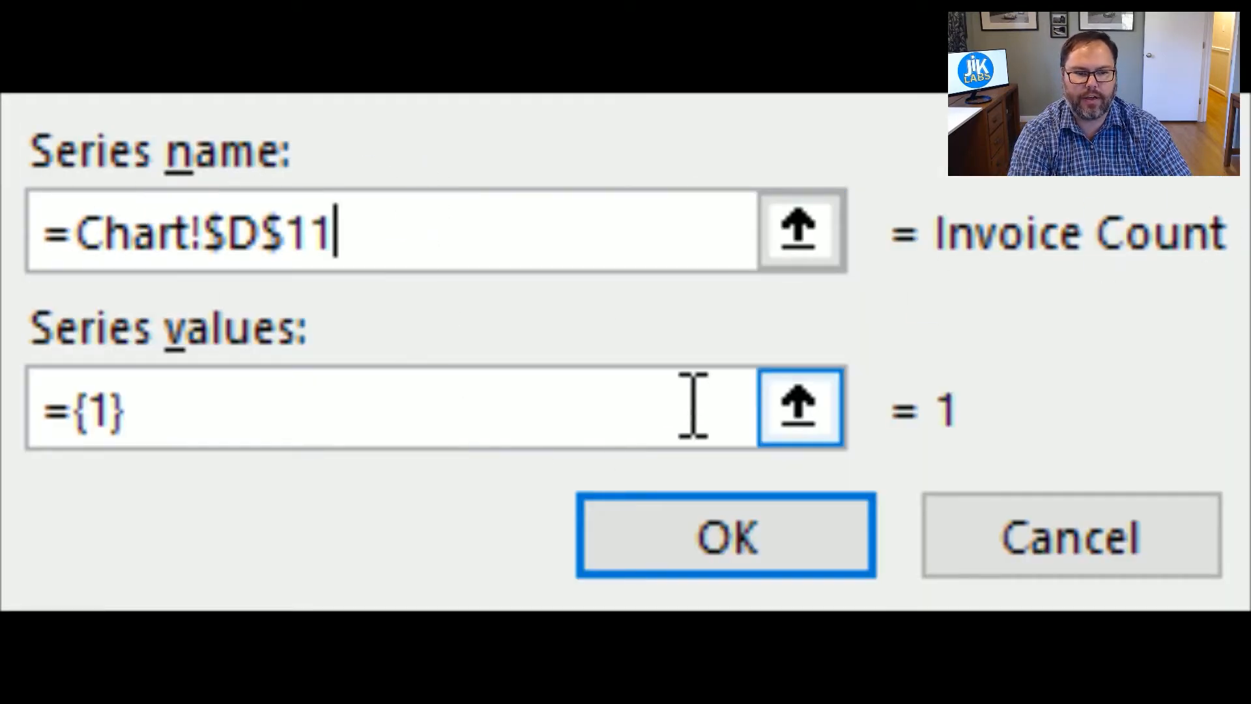
# Set the new series' values to D12:D15 and keep the Invoice Count series enabled in the chart.
pyautogui.click(812, 399)
pyautogui.hotkey('shift', 'Down')
pyautogui.hotkey('shift', 'Down')
pyautogui.hotkey('shift', 'Down')
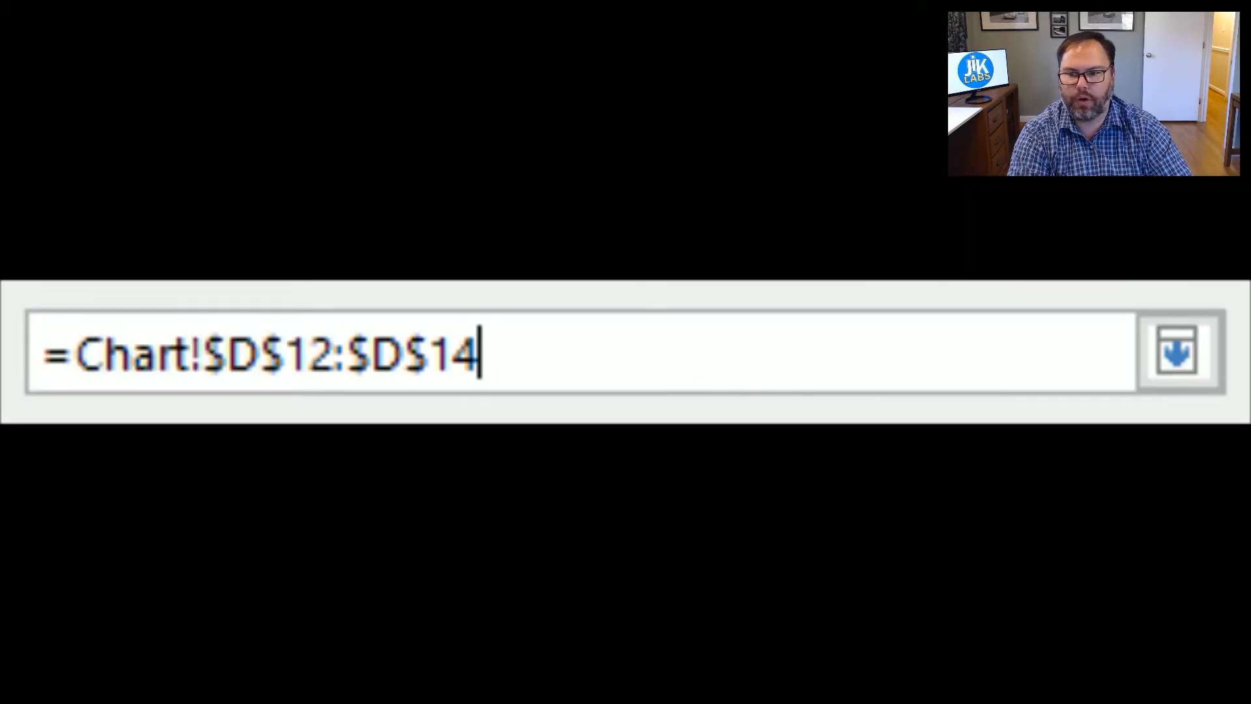
pyautogui.click(1175, 352)
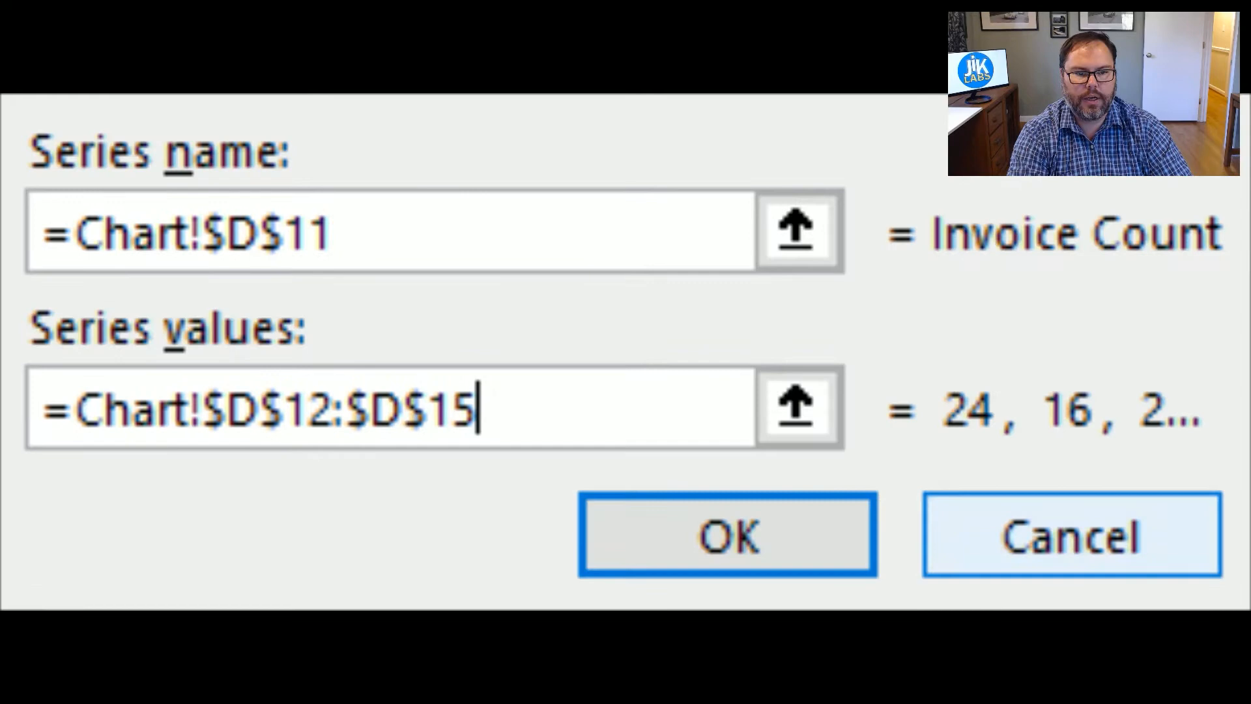
pyautogui.click(720, 533)
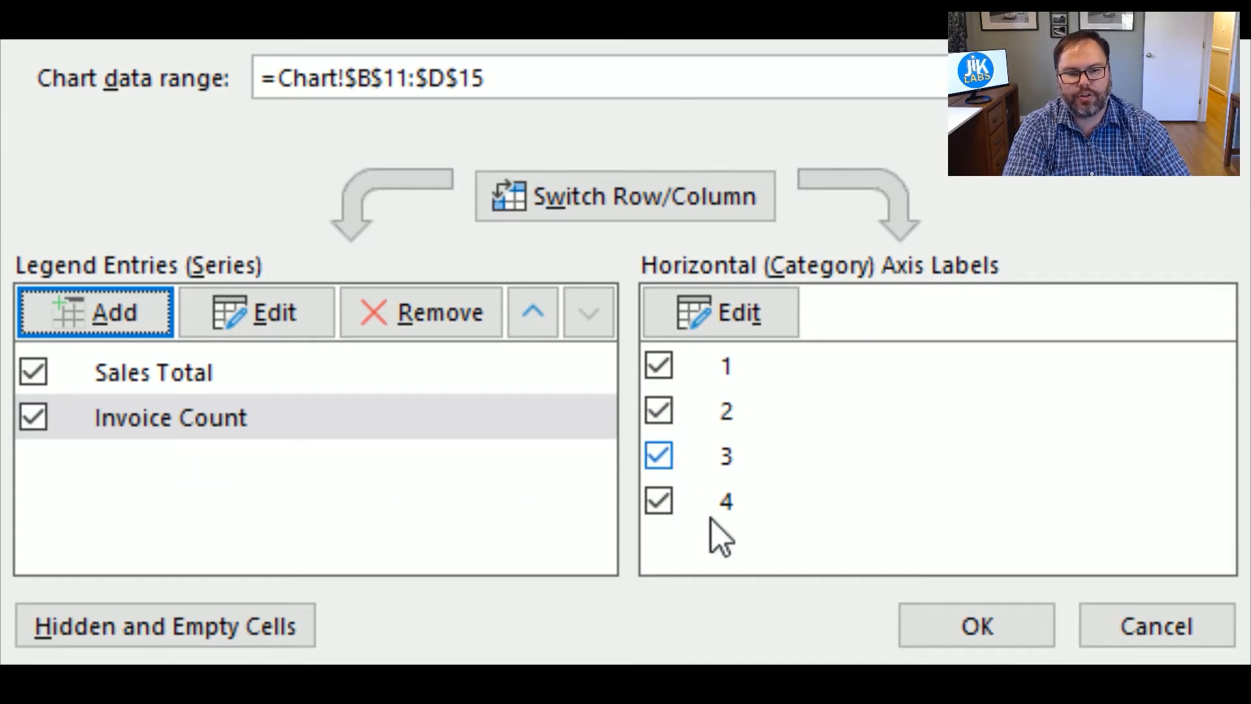
pyautogui.click(34, 417)
pyautogui.click(31, 425)
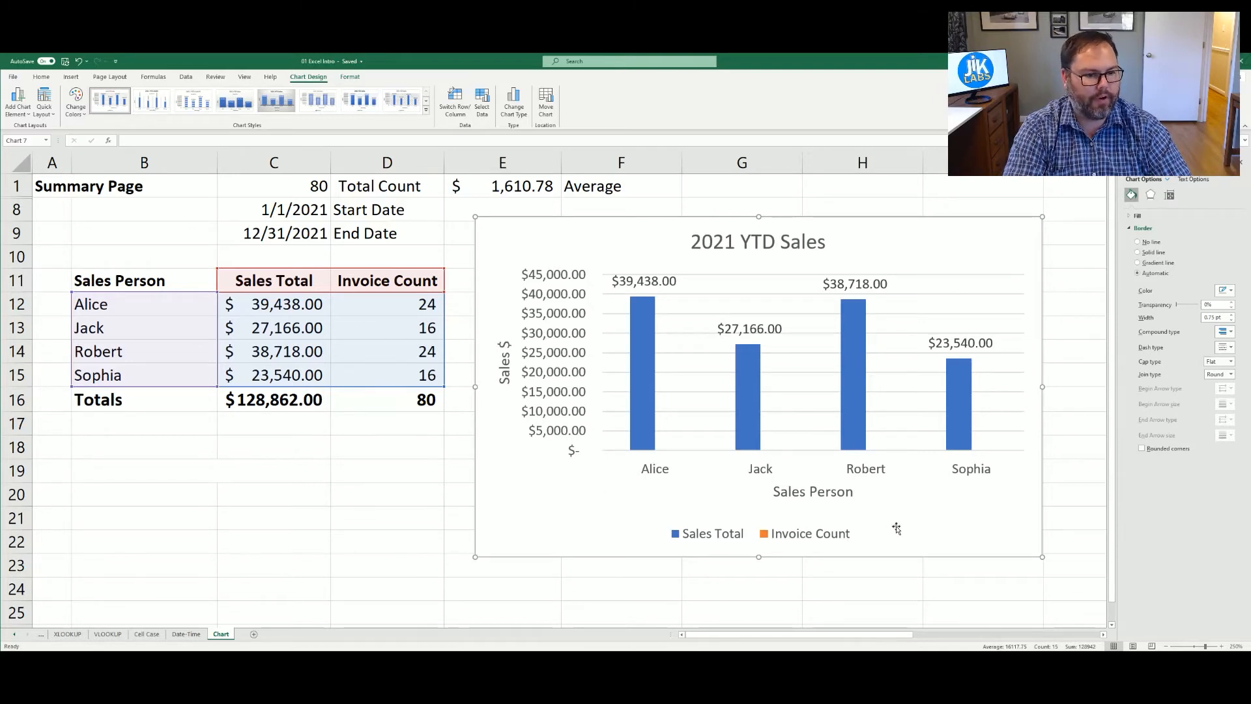
# Start changing the chart to a Combo type and try Clustered Column for the Invoice Count series.
pyautogui.click(512, 112)
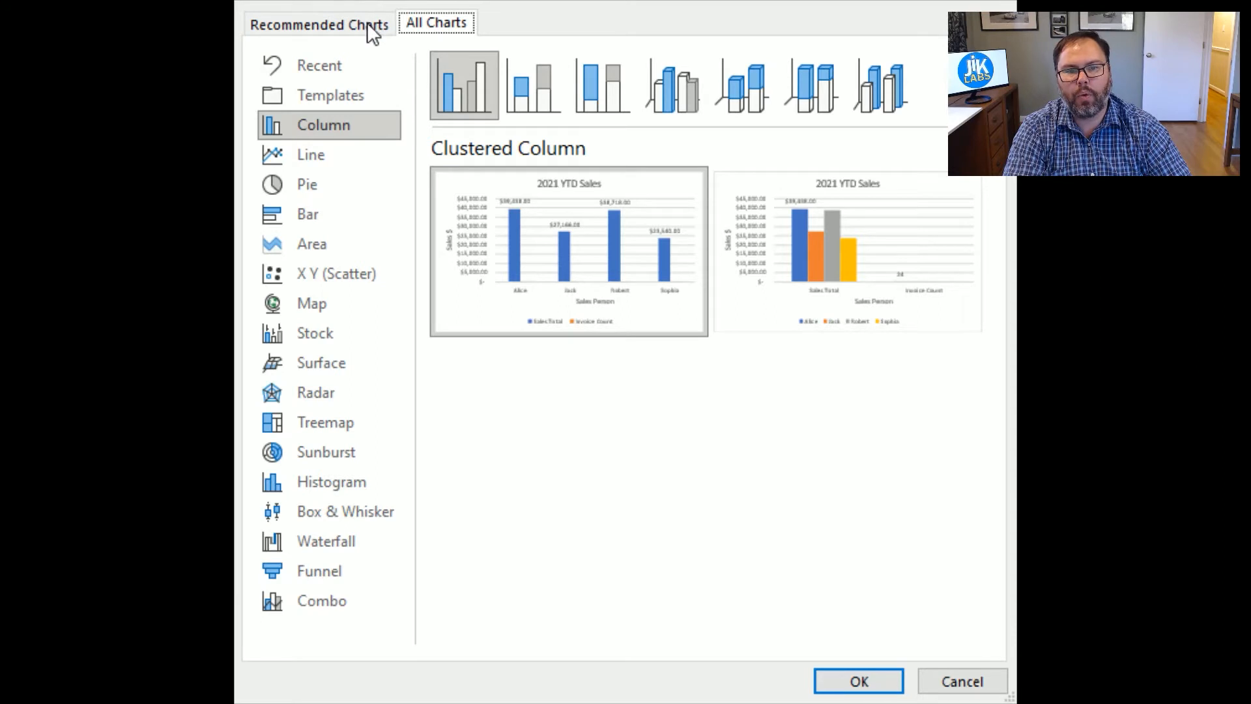
pyautogui.click(420, 19)
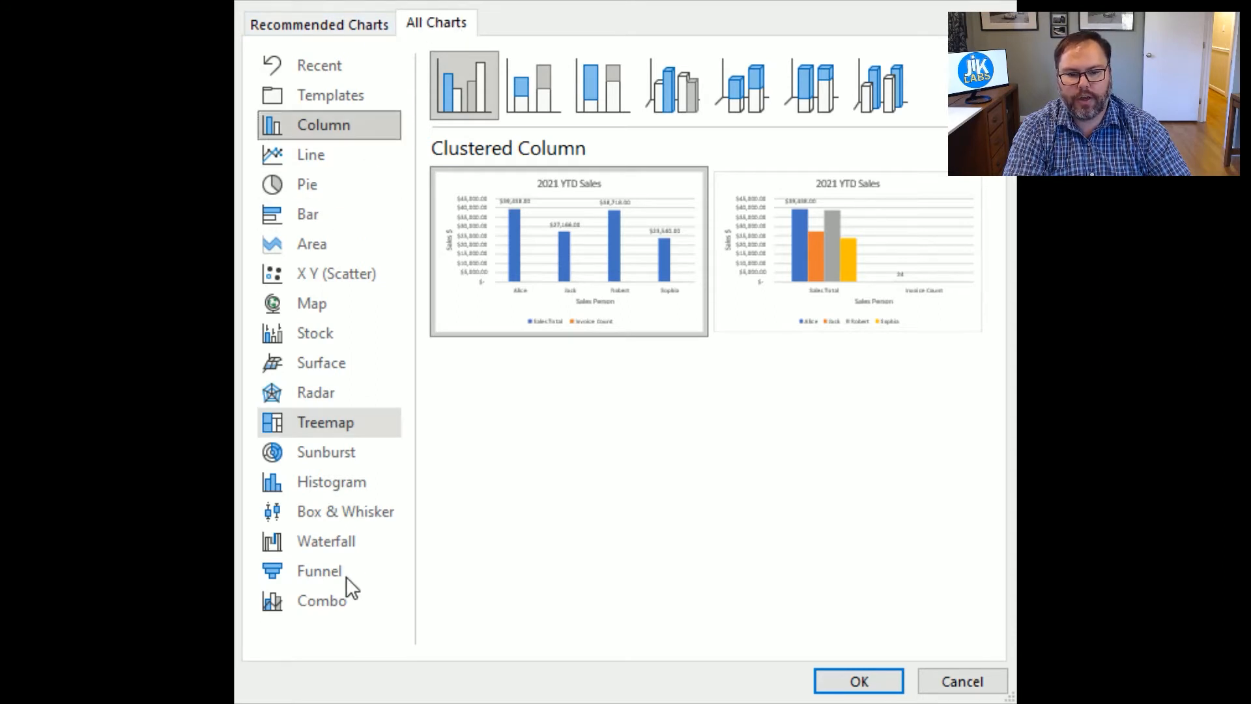
pyautogui.click(310, 599)
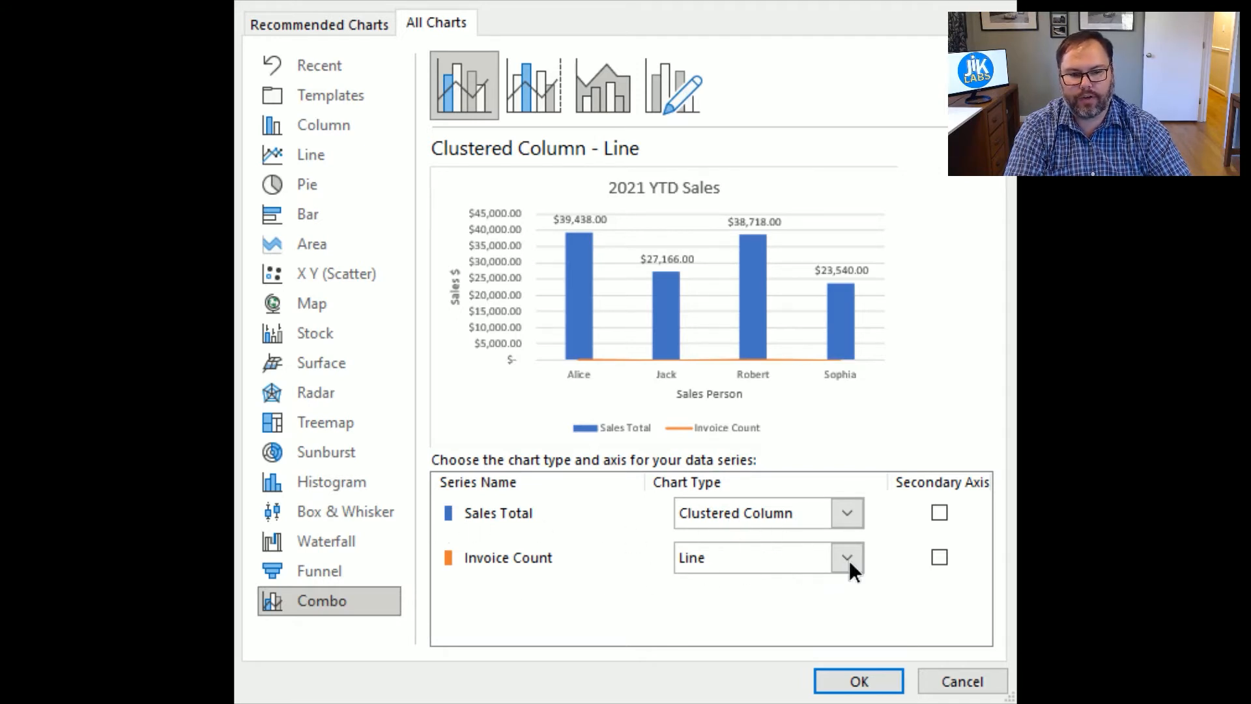
pyautogui.click(760, 619)
pyautogui.scroll(6, 678, 557)
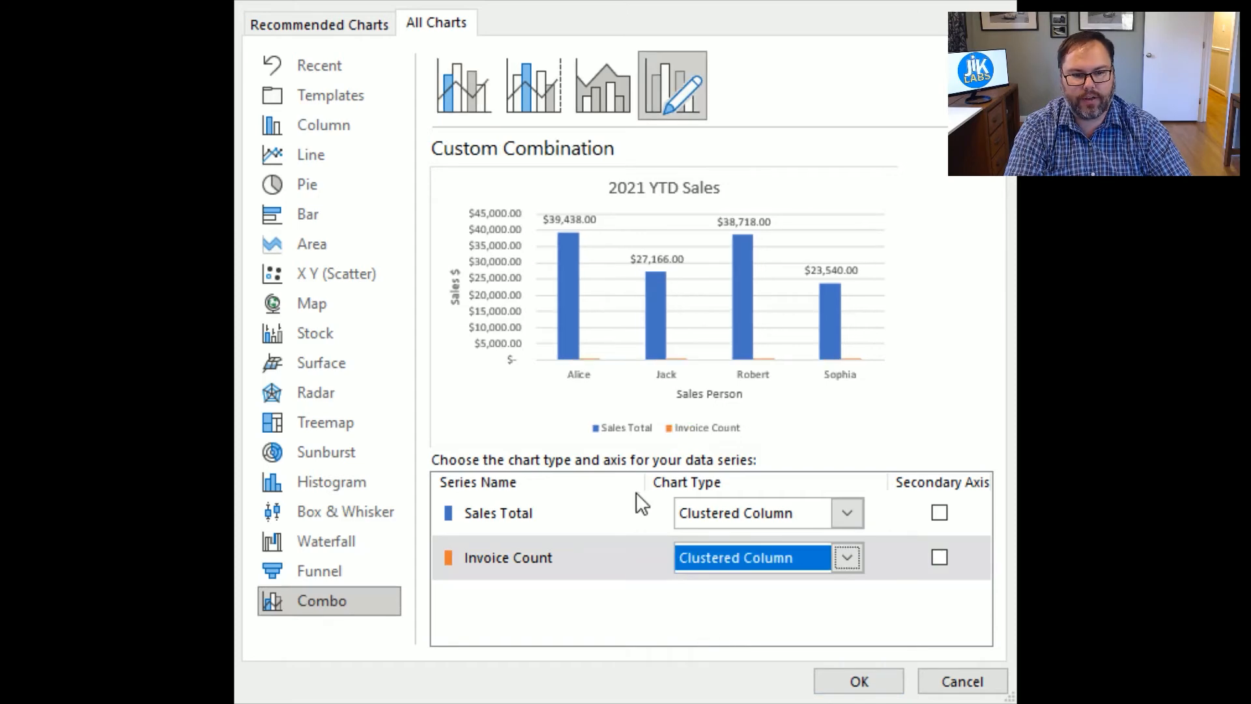
# Set the Invoice Count series to Line on the secondary axis and apply the combo chart.
pyautogui.click(832, 564)
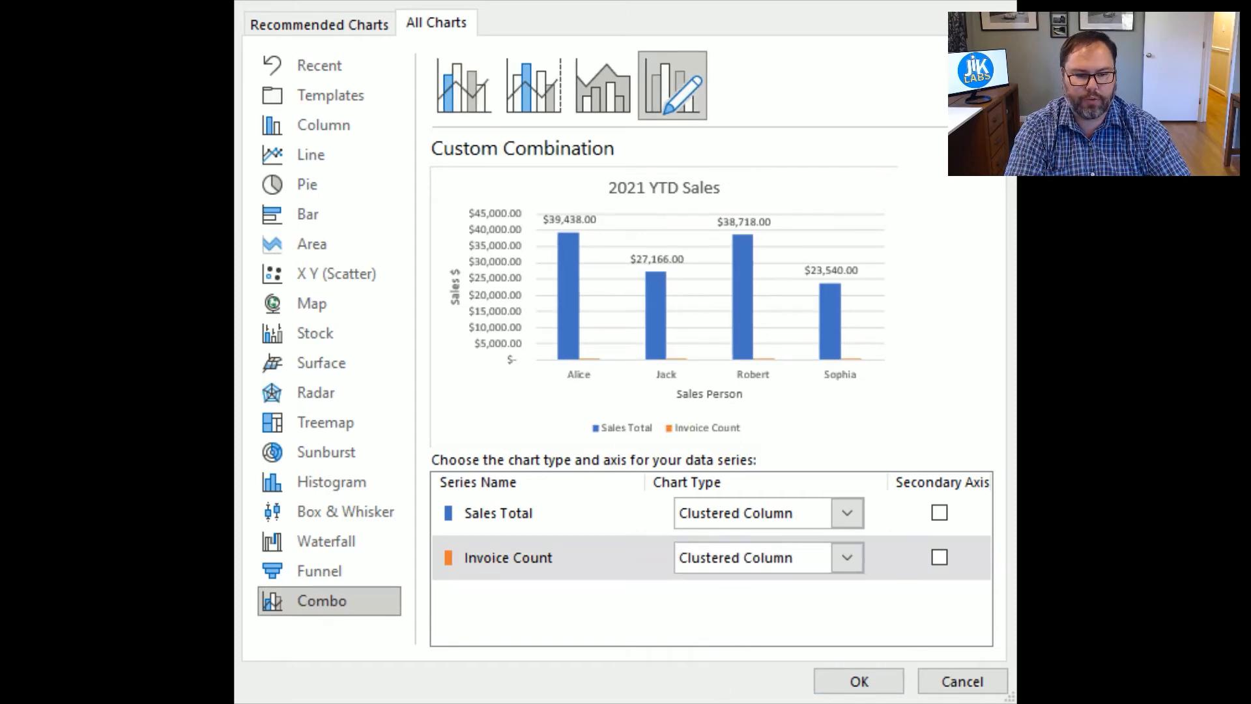
pyautogui.click(698, 684)
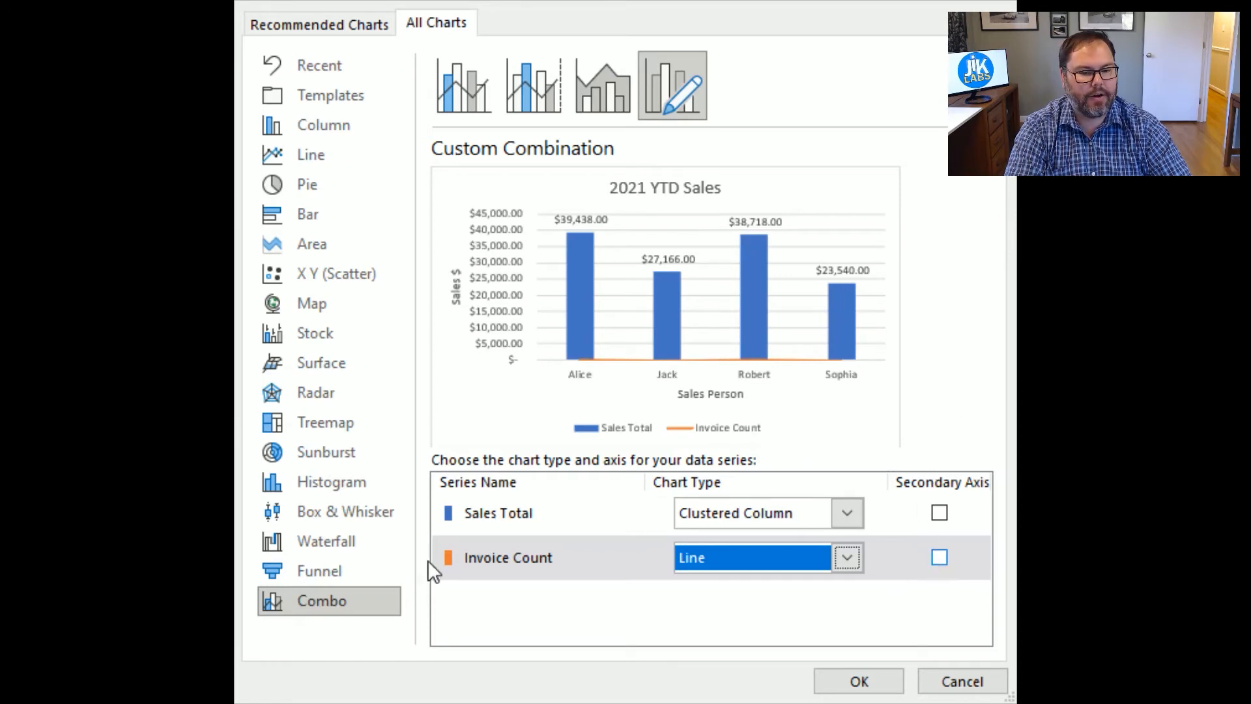
pyautogui.click(938, 557)
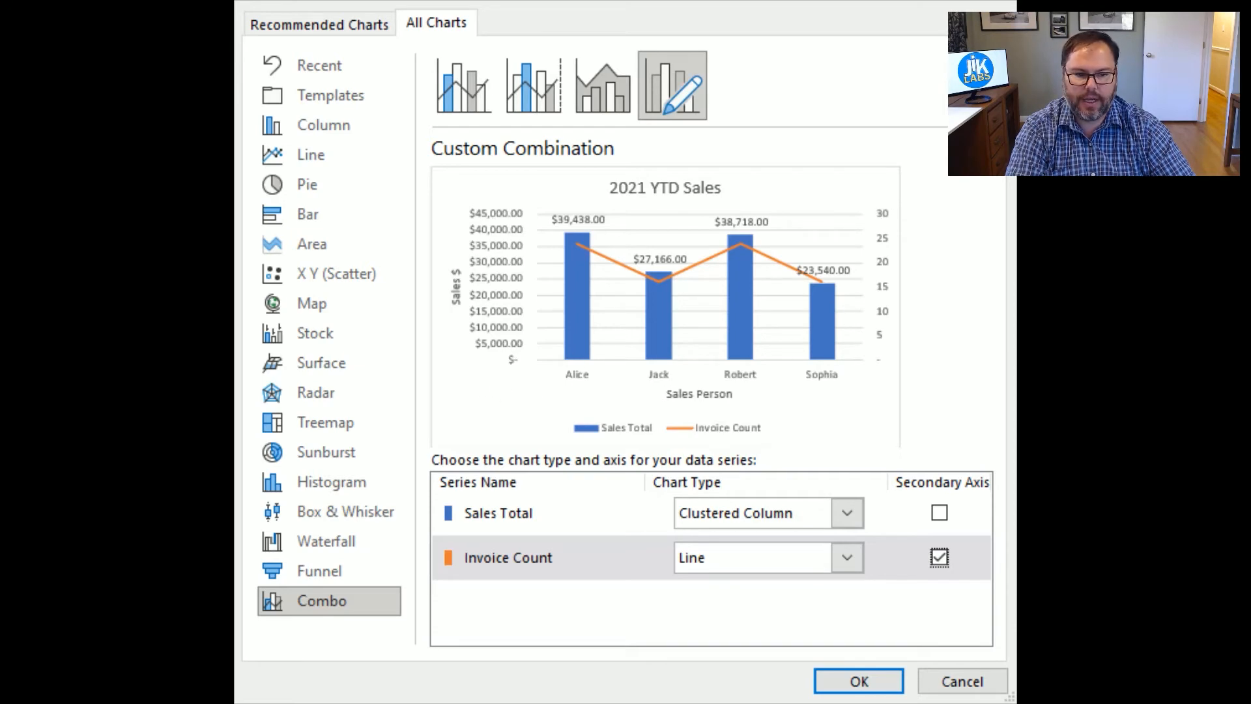
pyautogui.click(858, 681)
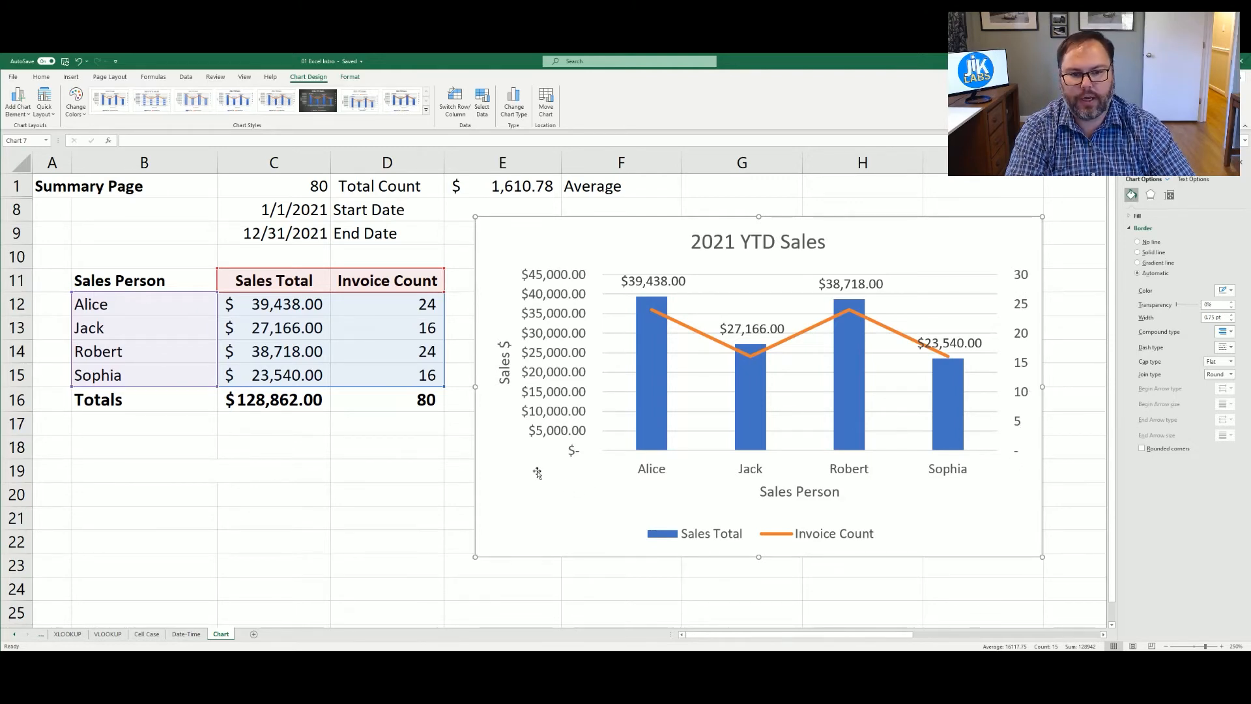
# Toggle the chart's data labels, show a data table under the chart, and turn the data labels off.
pyautogui.click(1057, 231)
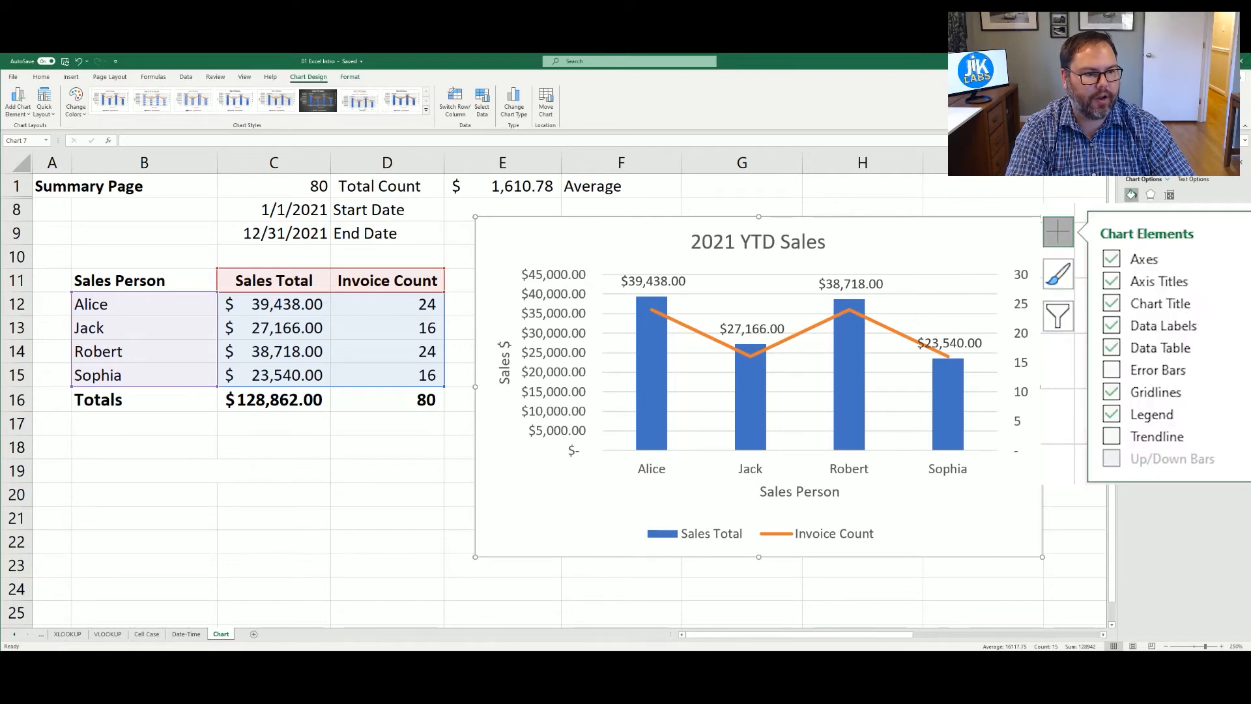
pyautogui.click(1111, 325)
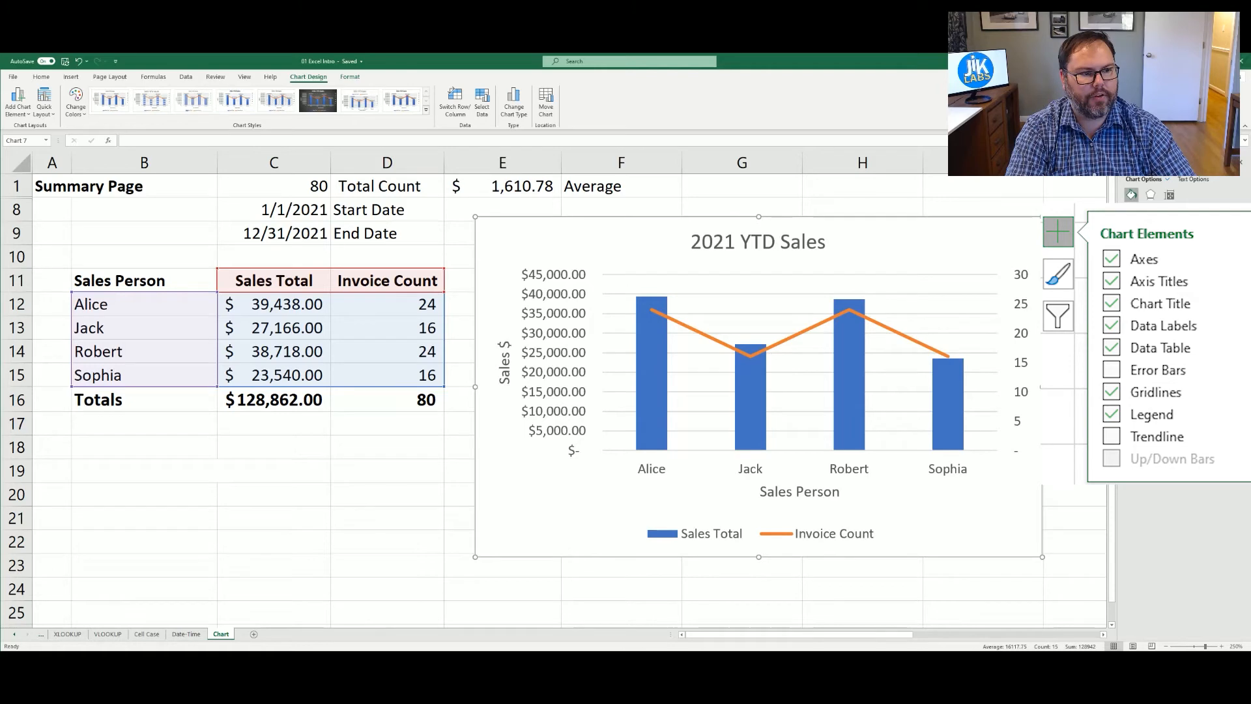
pyautogui.click(1111, 326)
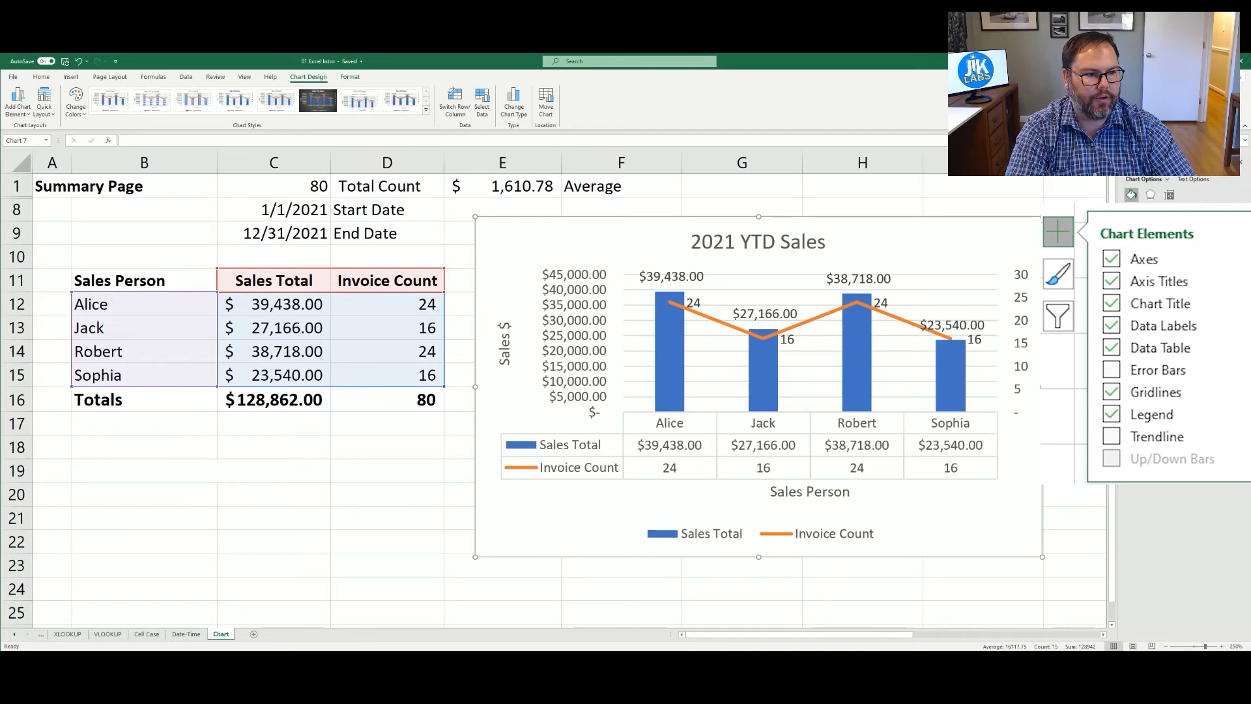
pyautogui.click(1111, 325)
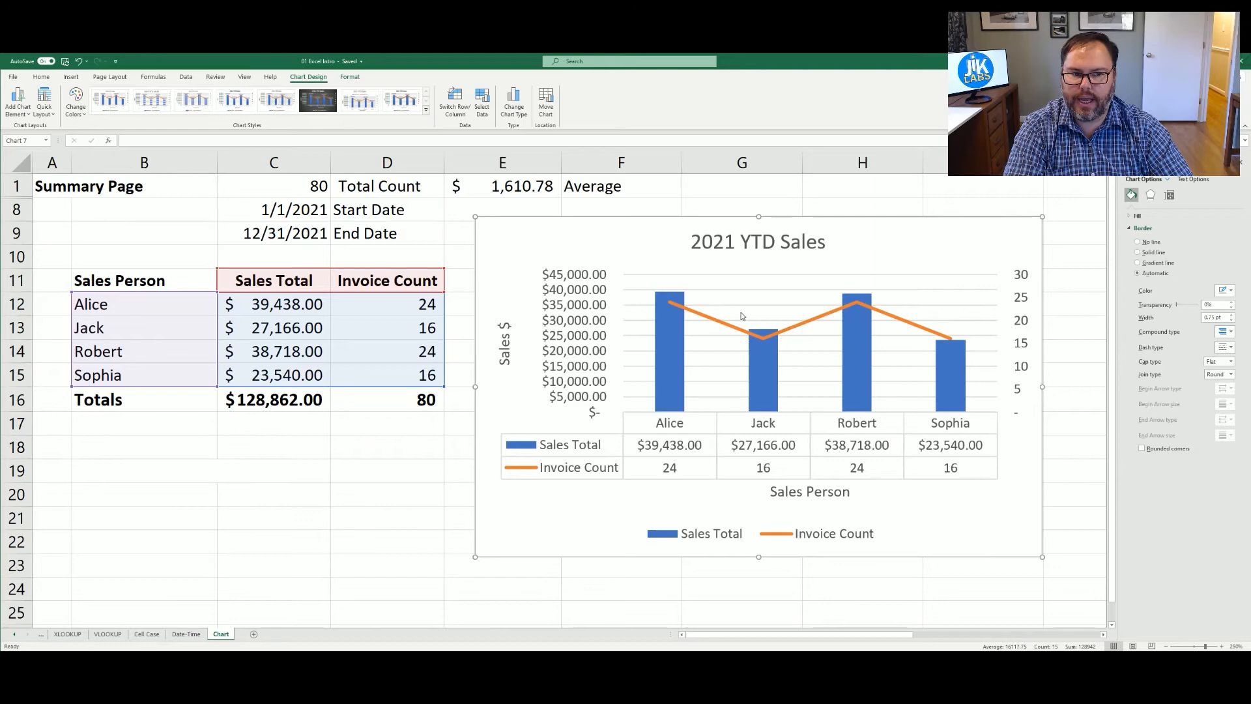
# Change the Invoice Count series in the combo chart to Scatter, keeping it on the secondary axis.
pyautogui.click(510, 106)
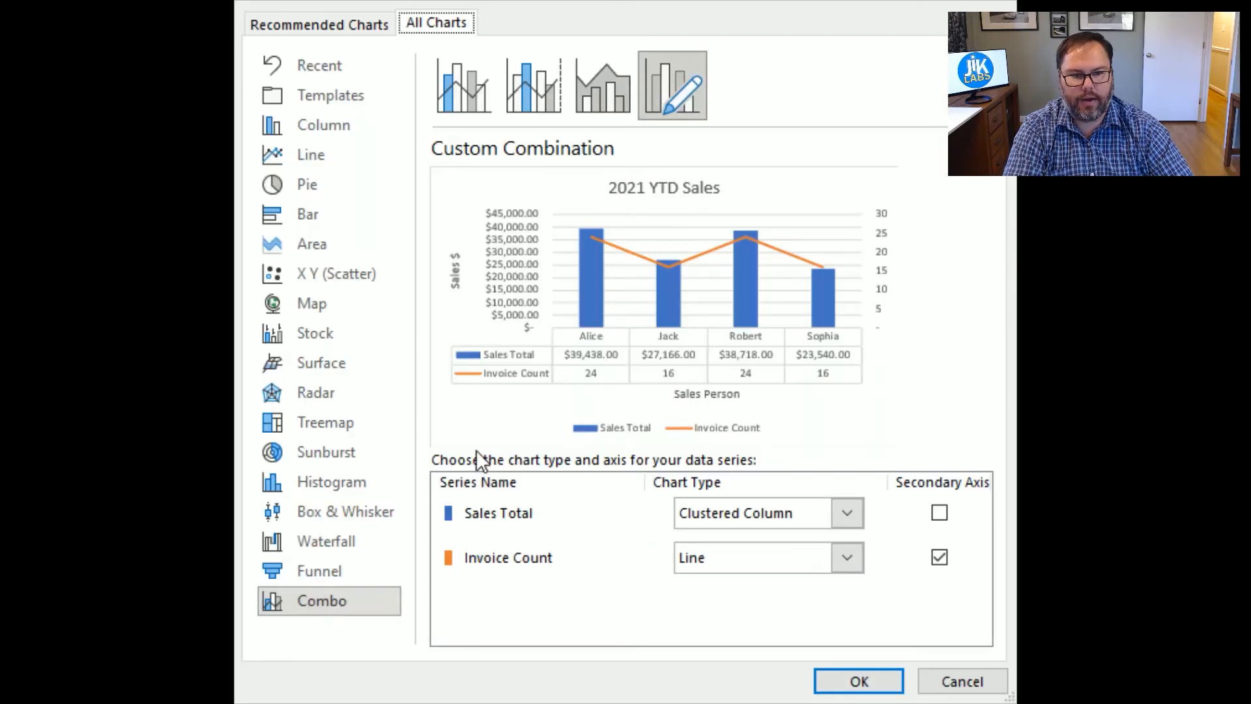
pyautogui.click(346, 603)
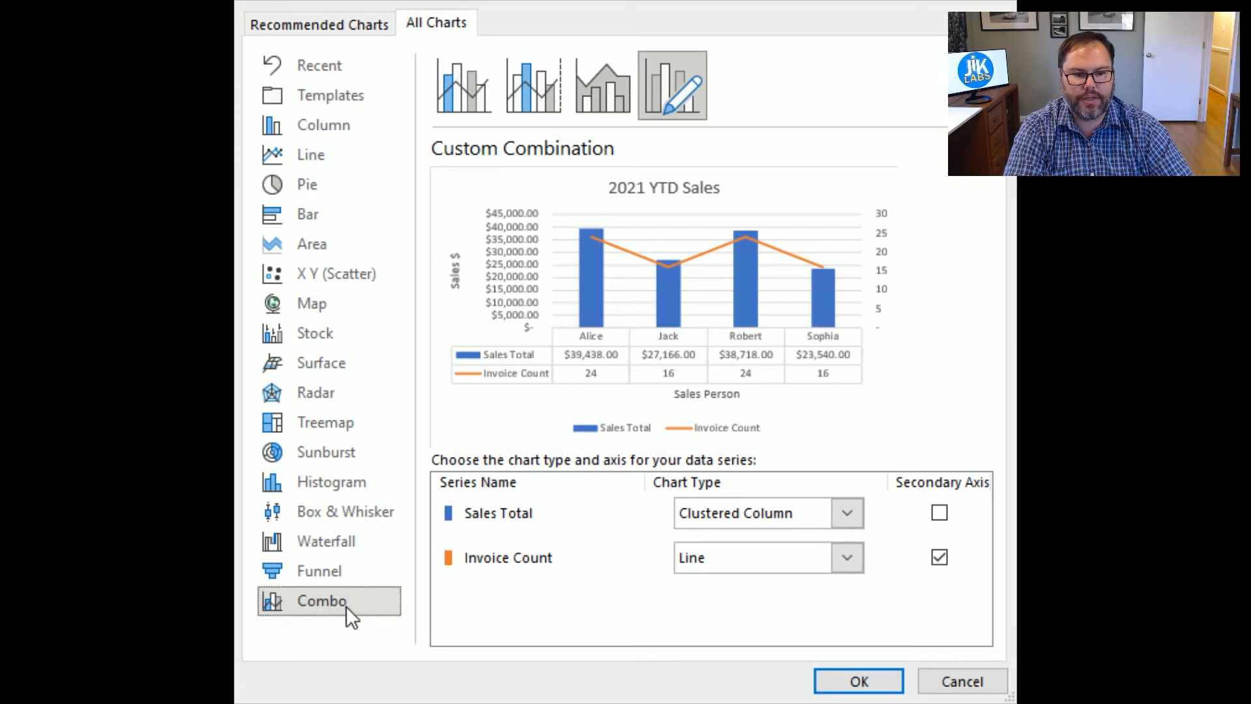
pyautogui.click(854, 556)
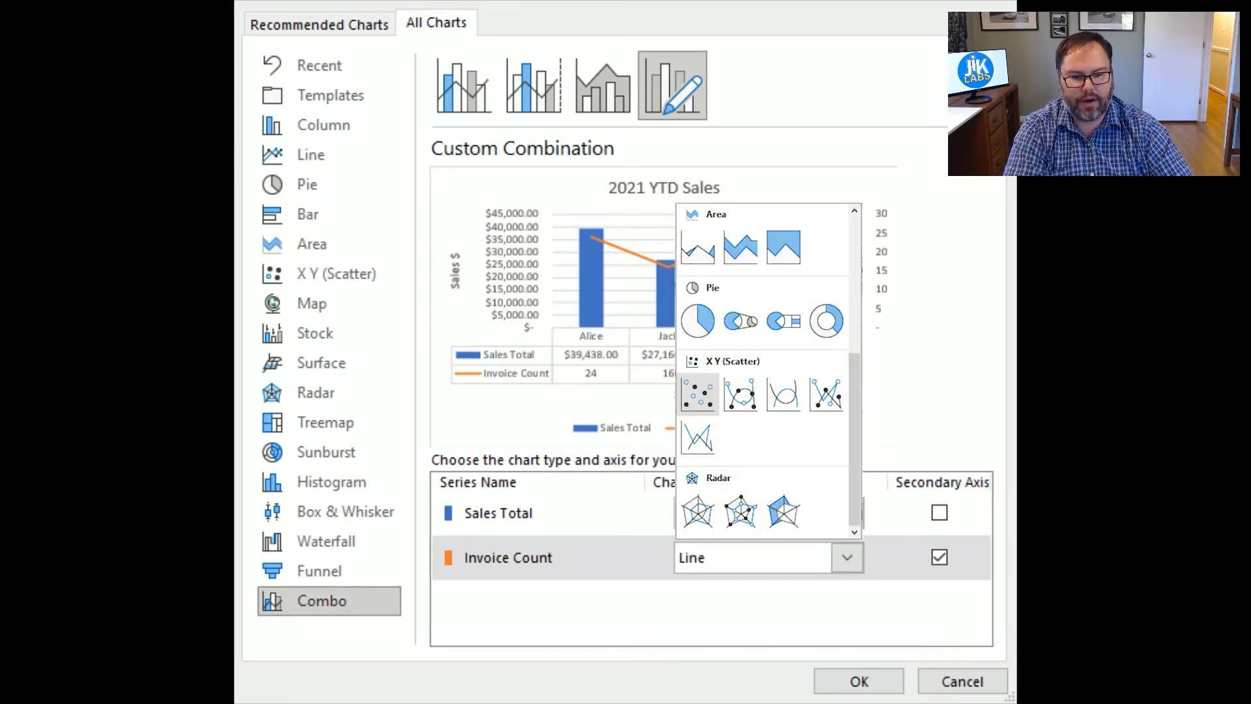
pyautogui.click(698, 394)
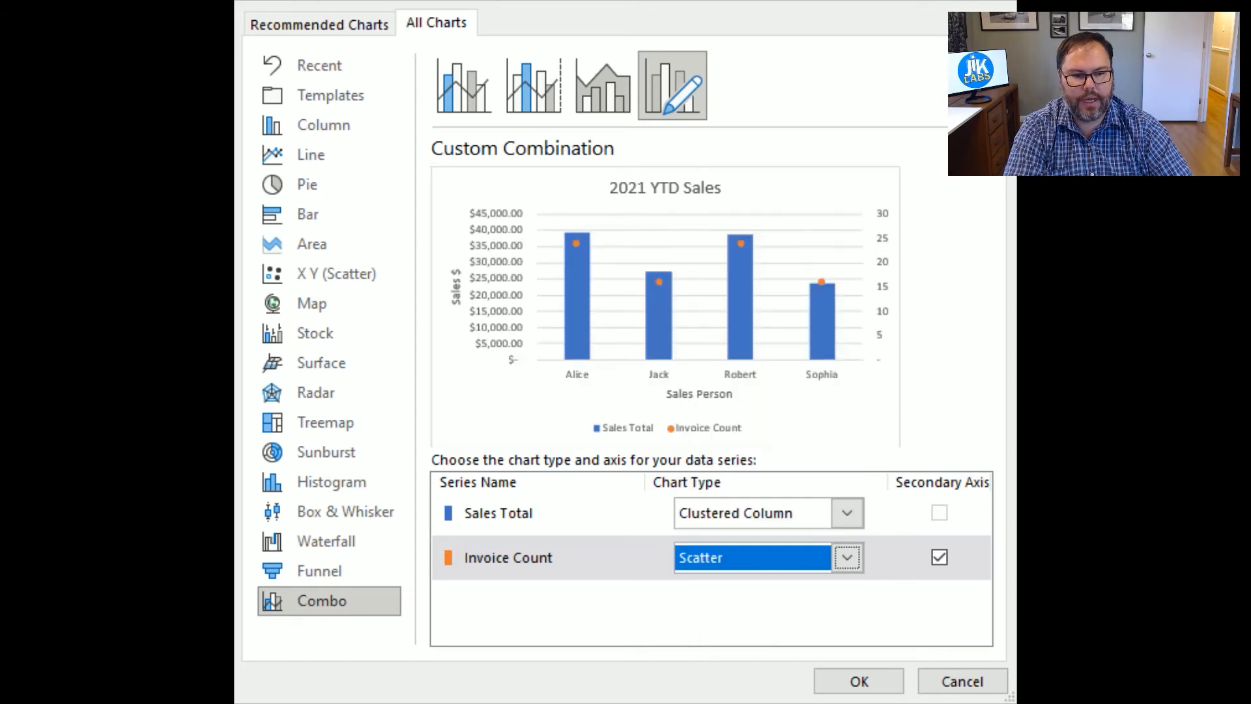
pyautogui.click(859, 682)
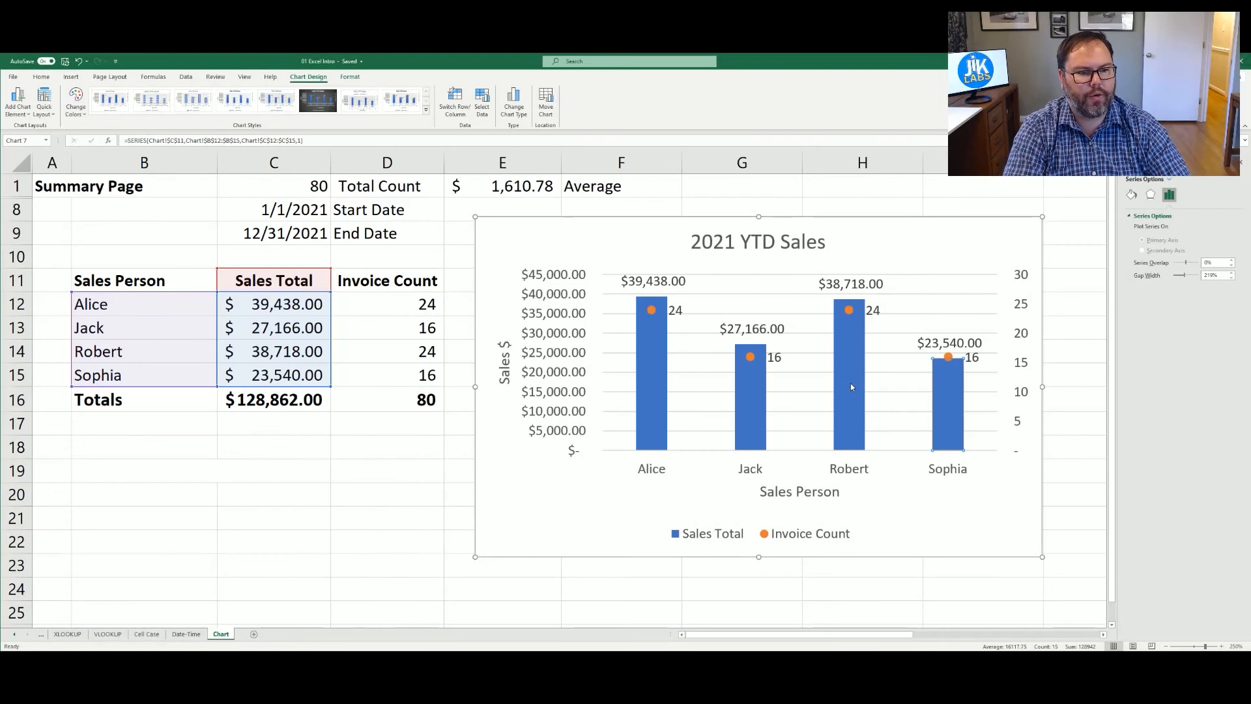
# Fill the Invoice Count markers with yellow.
pyautogui.click(851, 383)
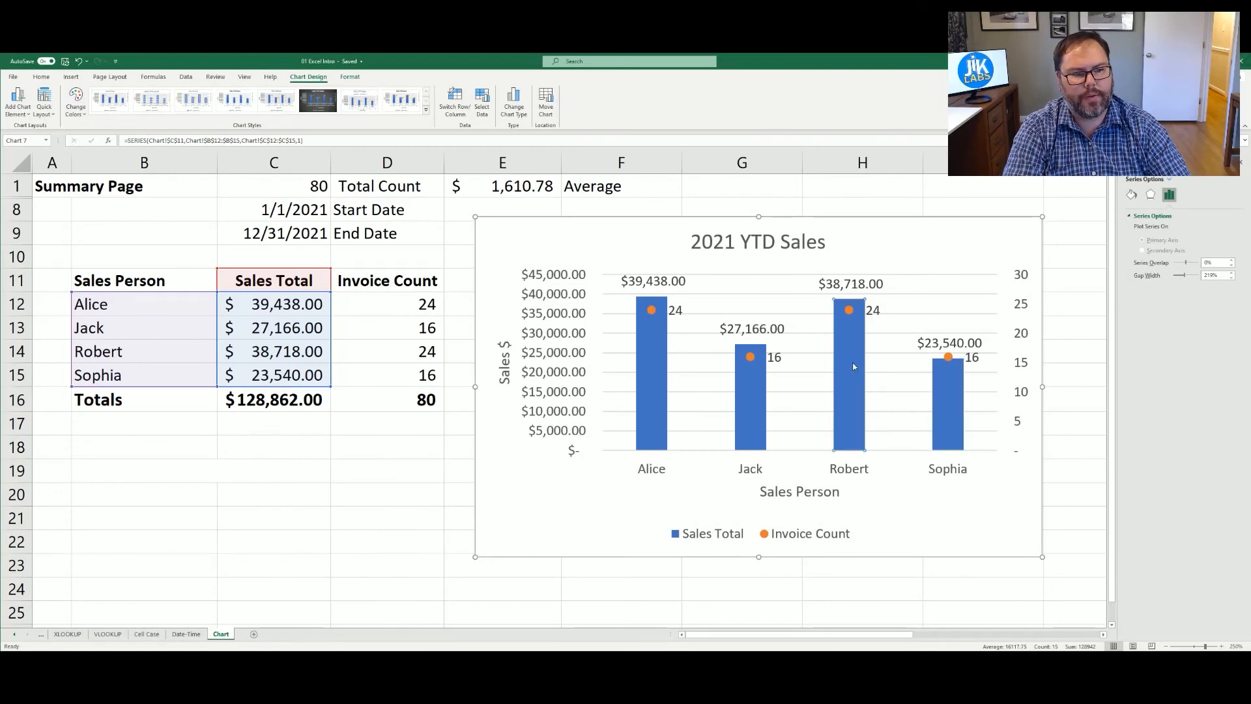
pyautogui.click(848, 310)
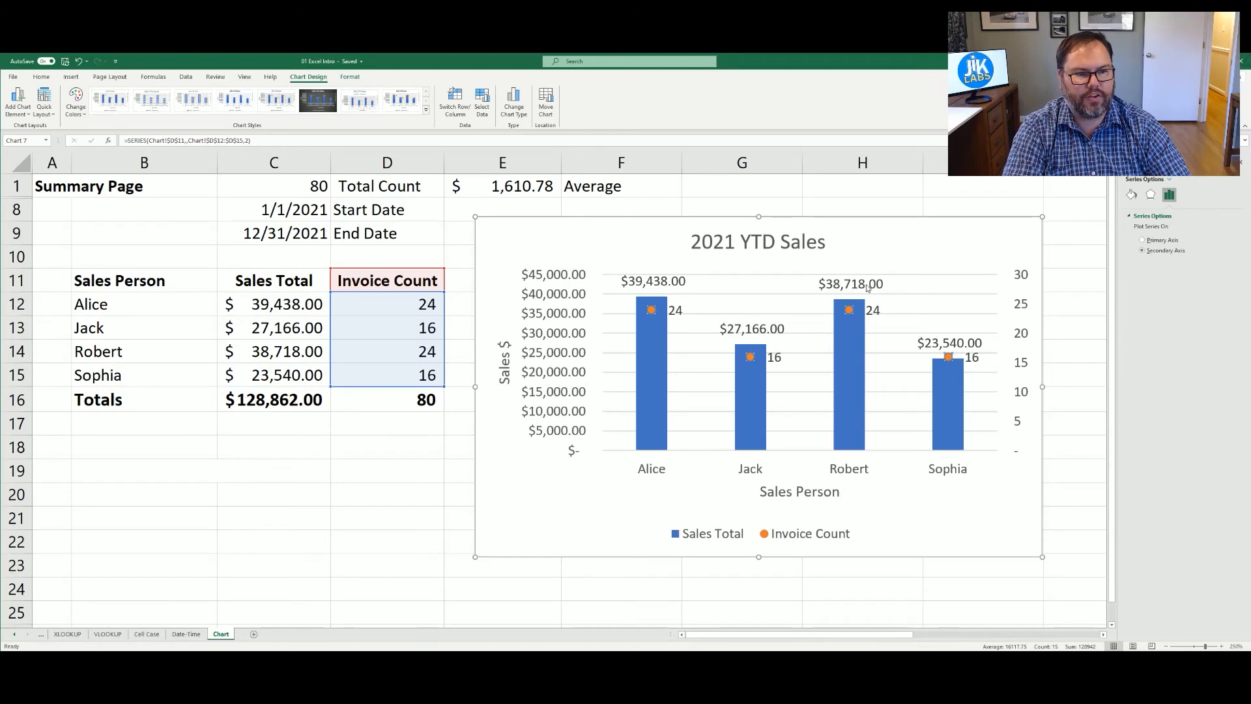
pyautogui.rightClick(848, 312)
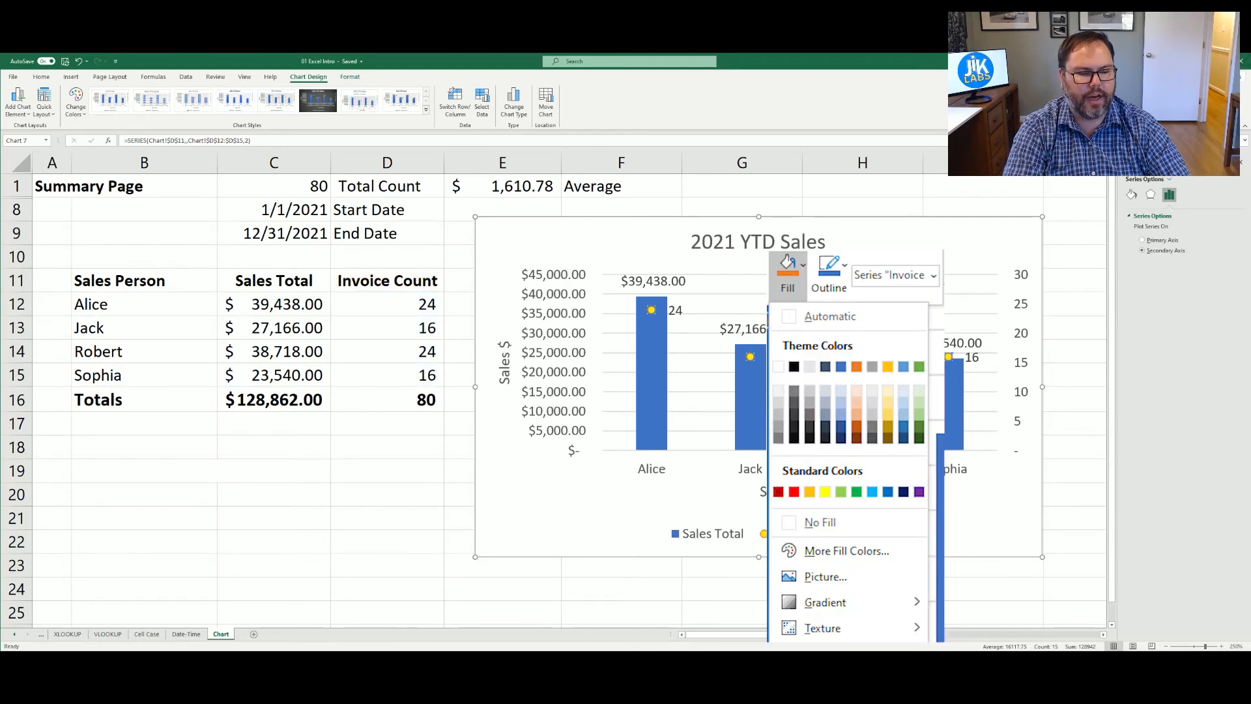
pyautogui.click(887, 366)
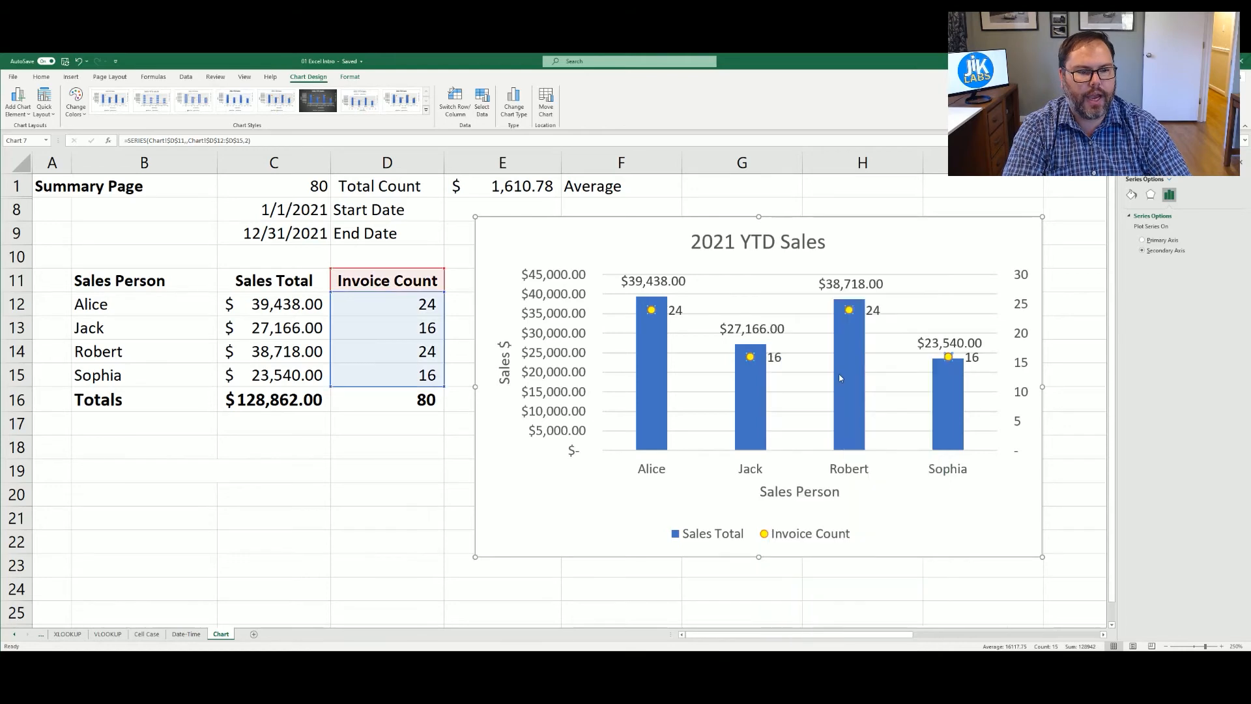
# Fill the Sales Total columns with orange and select the whole chart.
pyautogui.click(840, 375)
pyautogui.rightClick(841, 376)
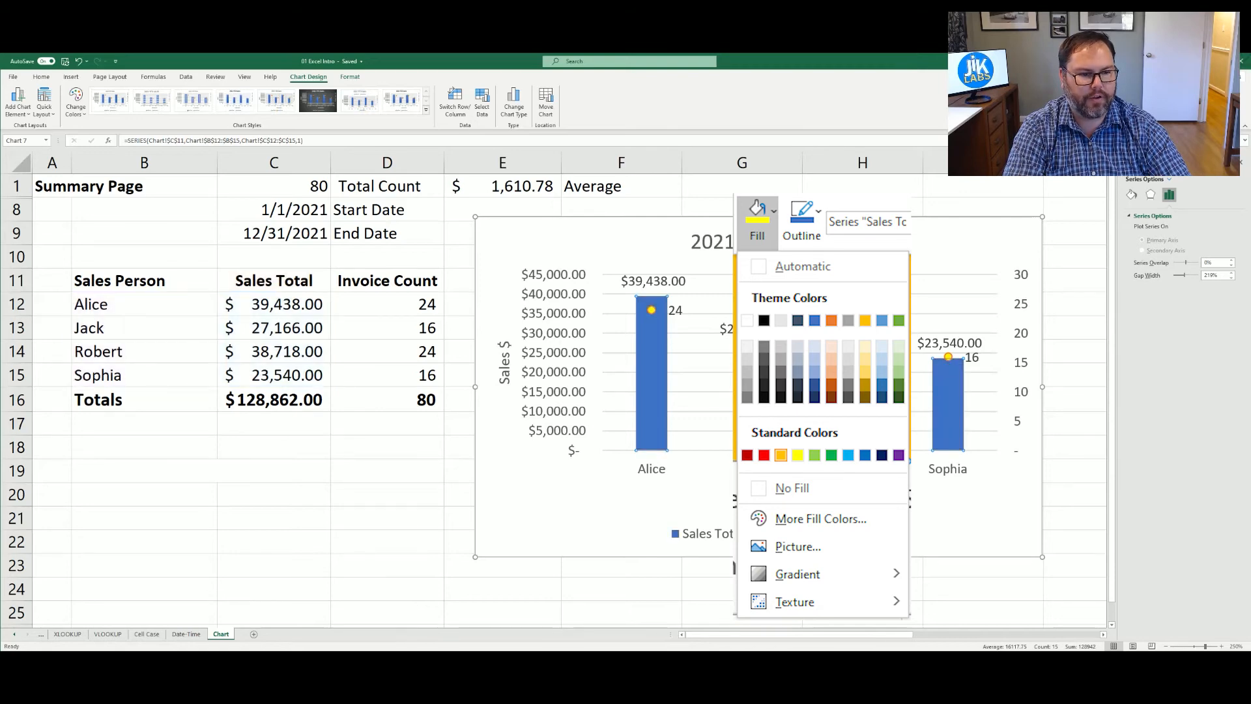
pyautogui.click(780, 455)
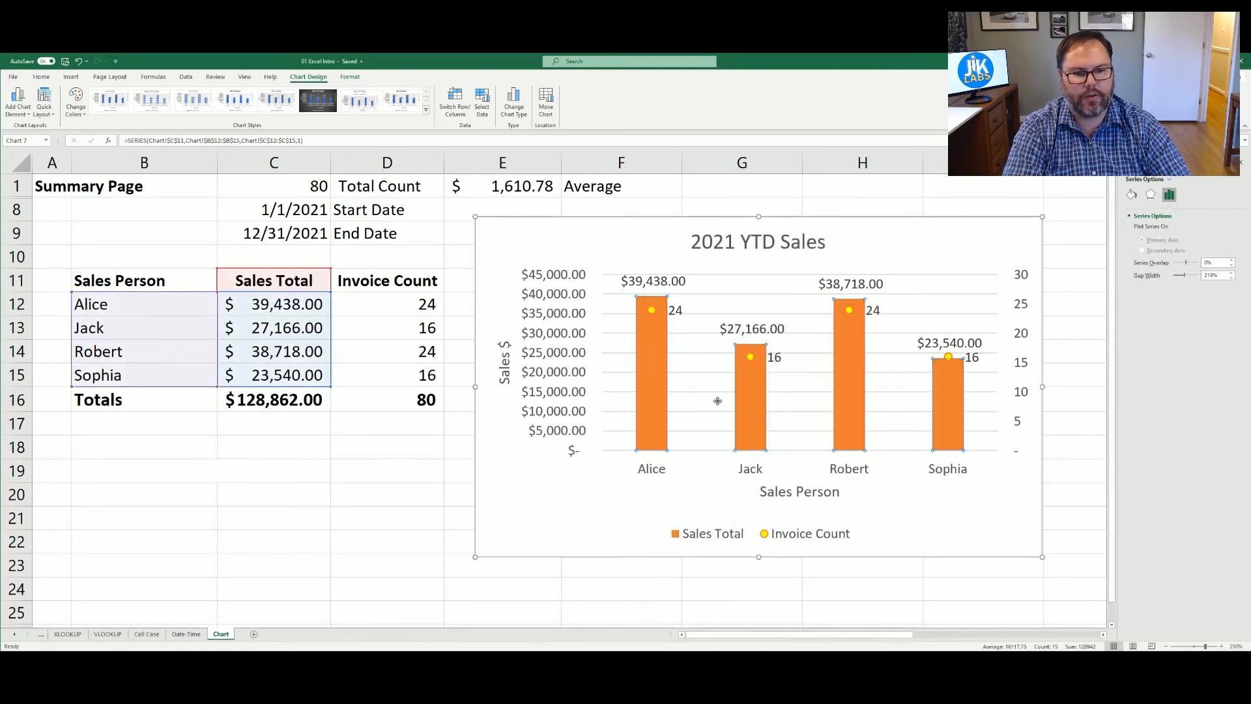
pyautogui.click(636, 518)
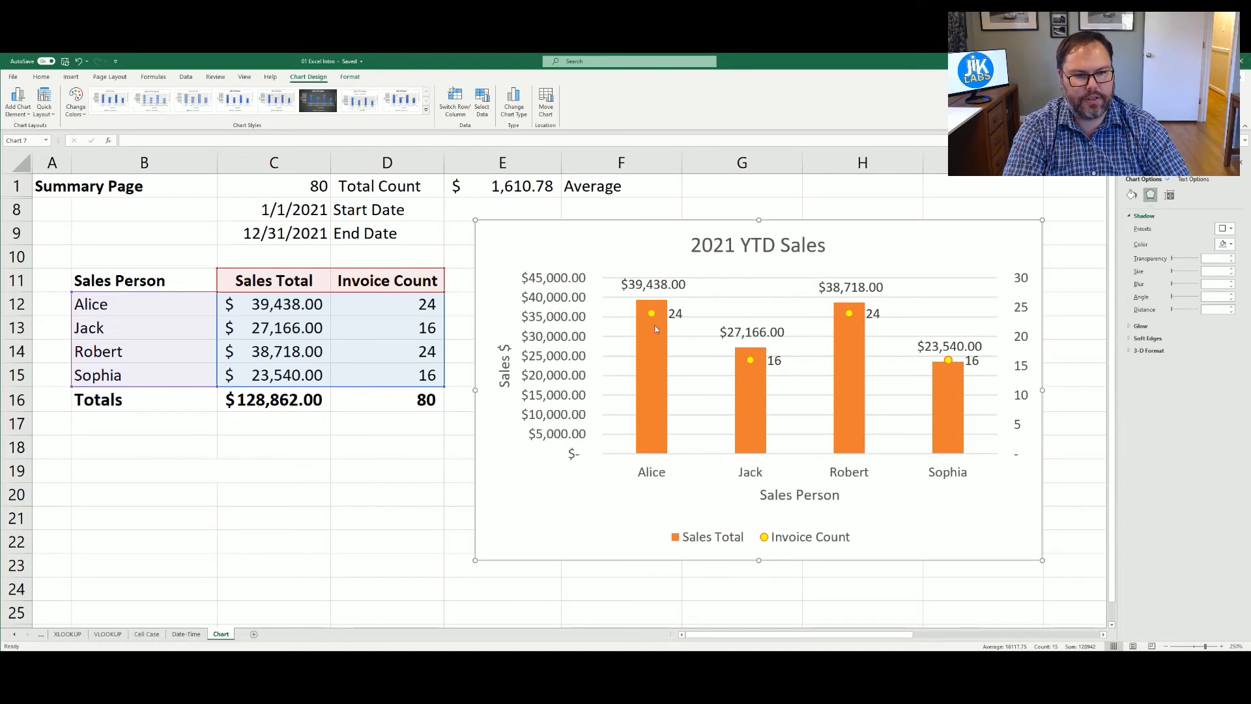
# Set the bounds of the chart's secondary invoice count axis to a maximum of 50 and a minimum of 10.
pyautogui.click(739, 247)
pyautogui.click(557, 417)
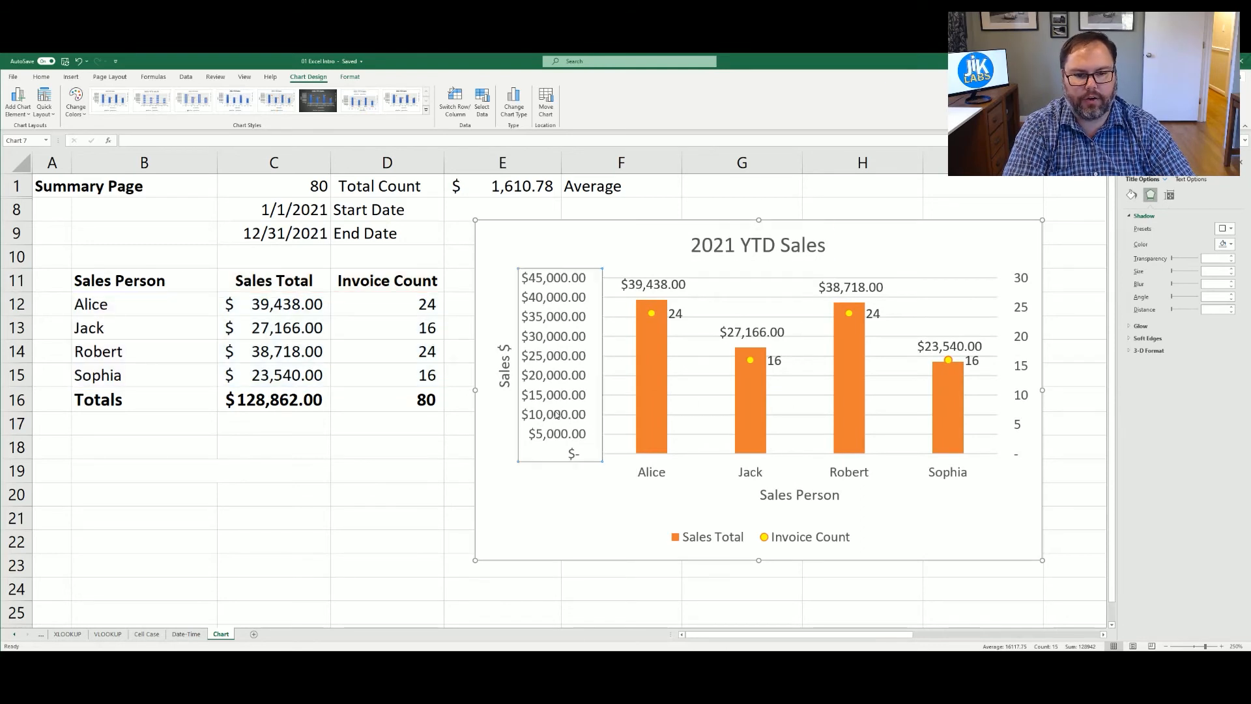
pyautogui.click(1024, 365)
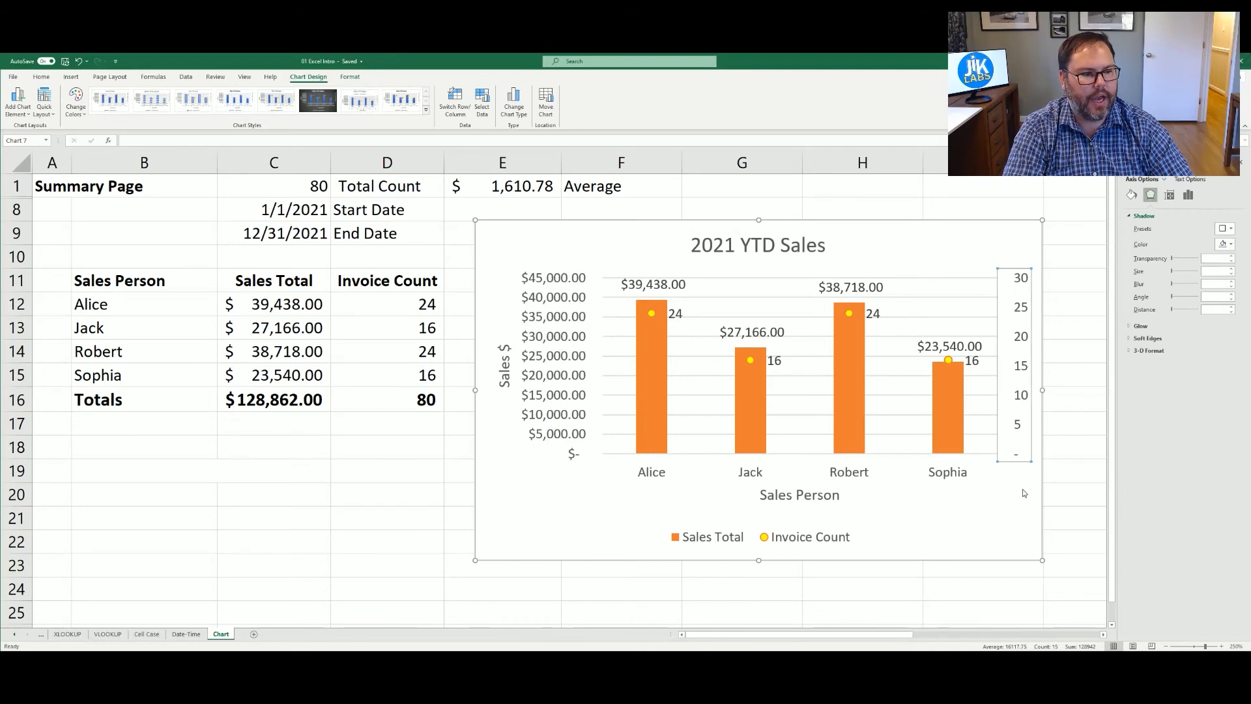
pyautogui.rightClick(1021, 449)
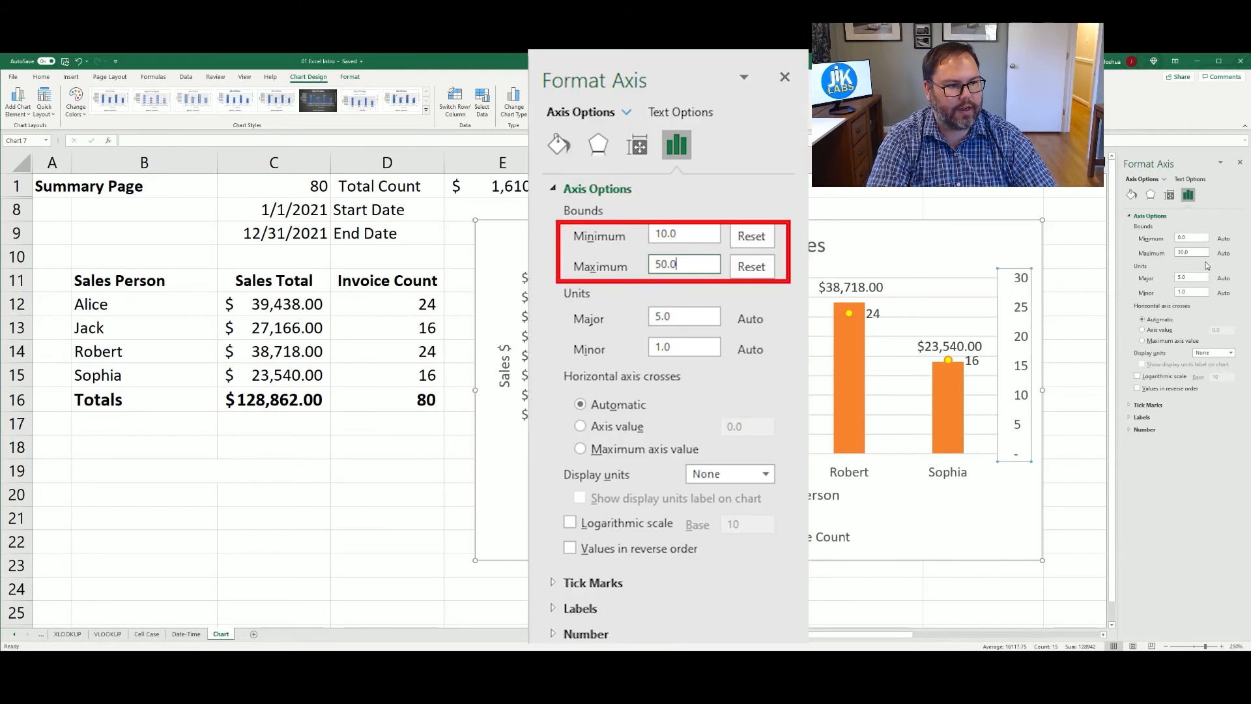
pyautogui.doubleClick(1198, 252)
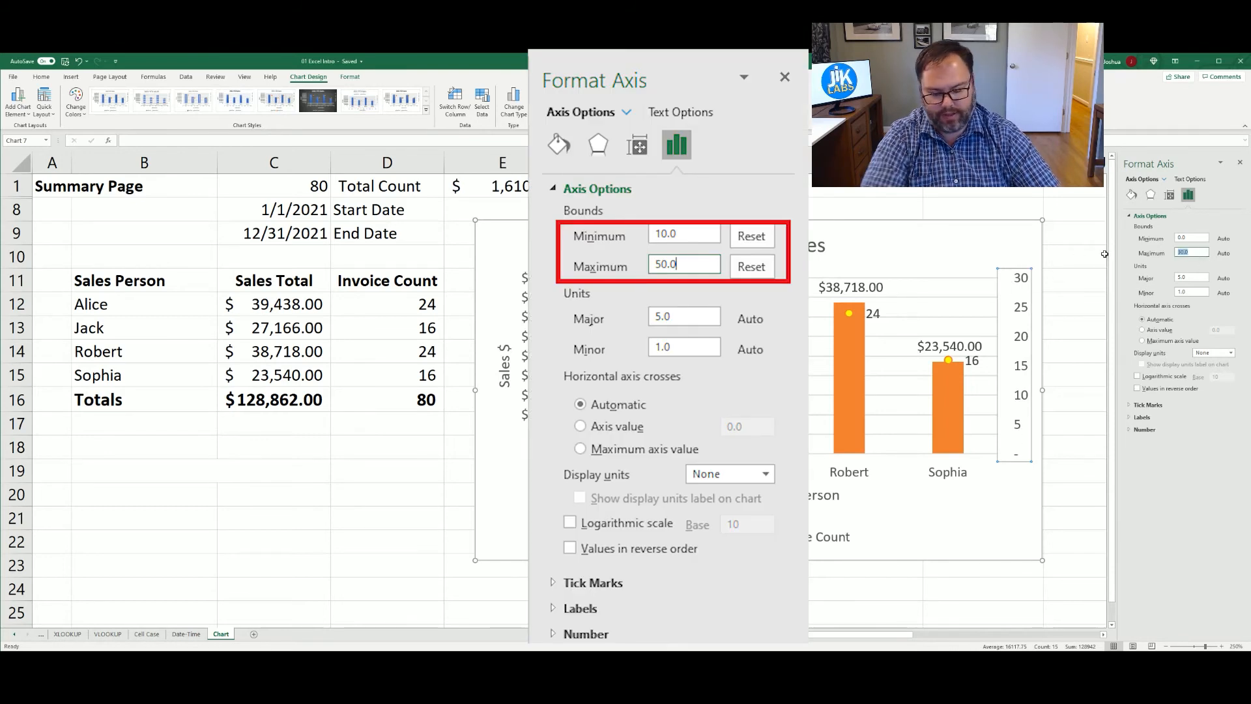
pyautogui.write('50')
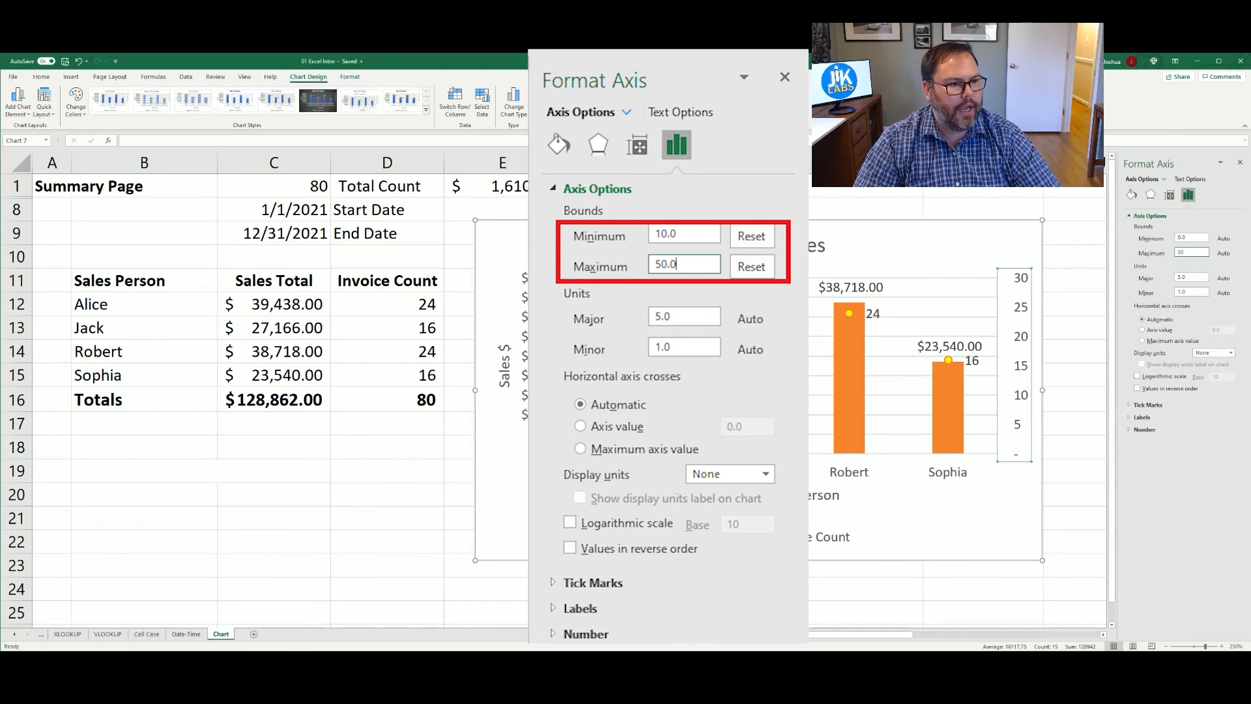
pyautogui.press('Return')
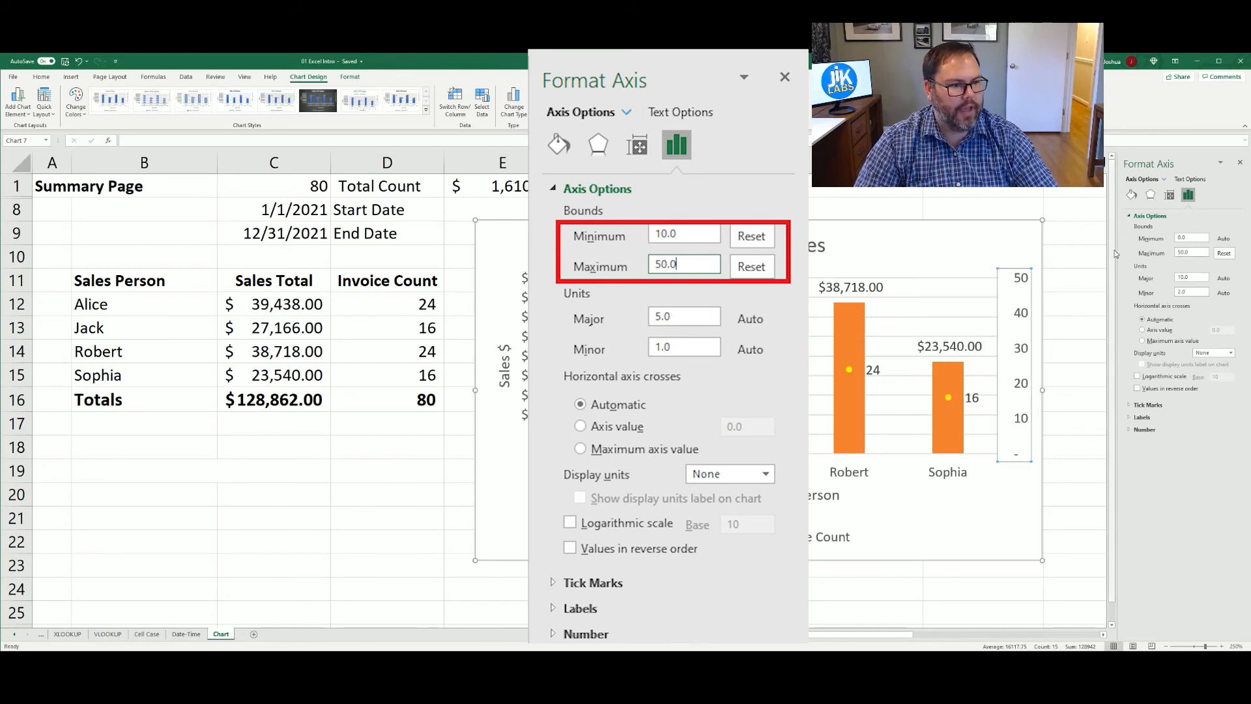
pyautogui.doubleClick(1189, 237)
pyautogui.write('10')
pyautogui.press('Return')
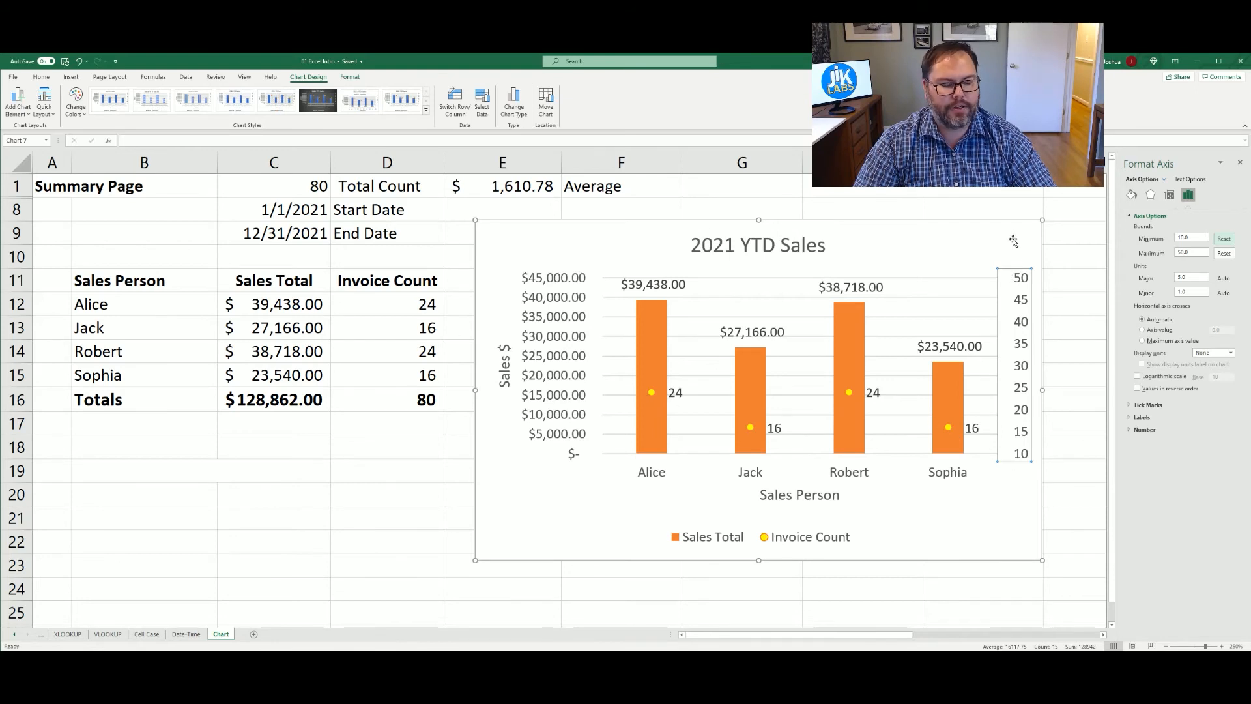
# Set the secondary axis maximum to 30, and reset both of its bounds to automatic.
pyautogui.click(1191, 253)
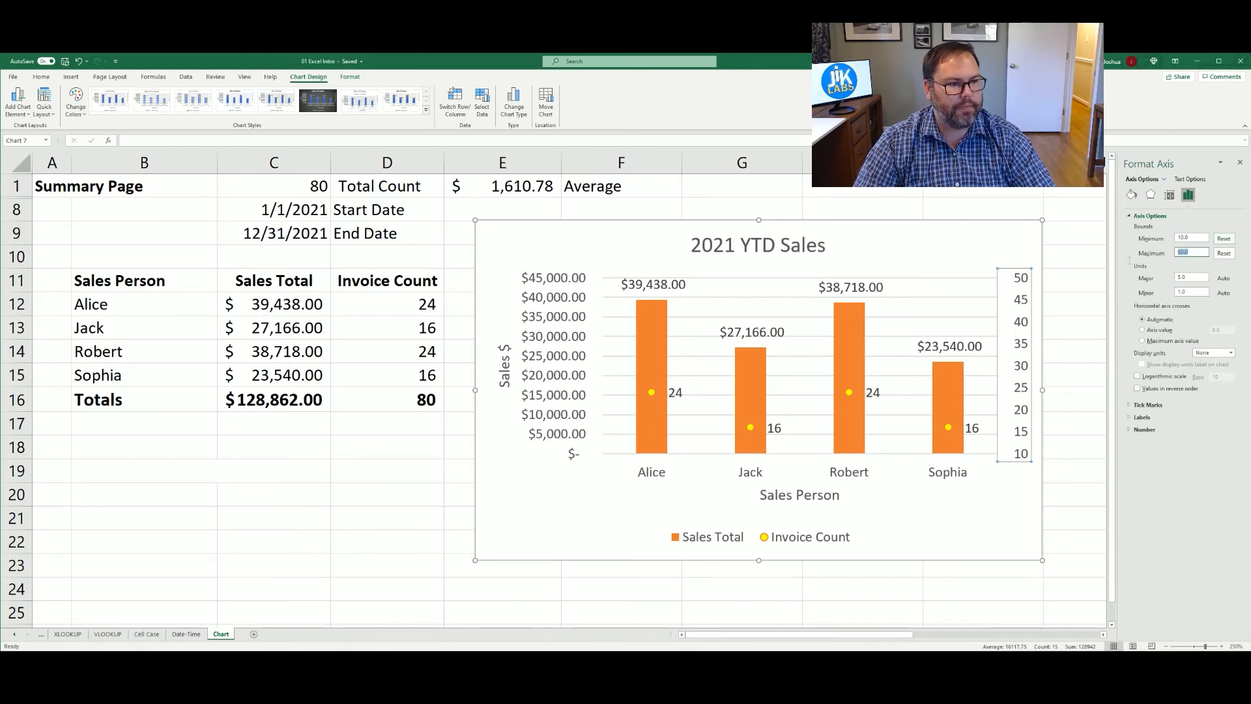
pyautogui.write('30')
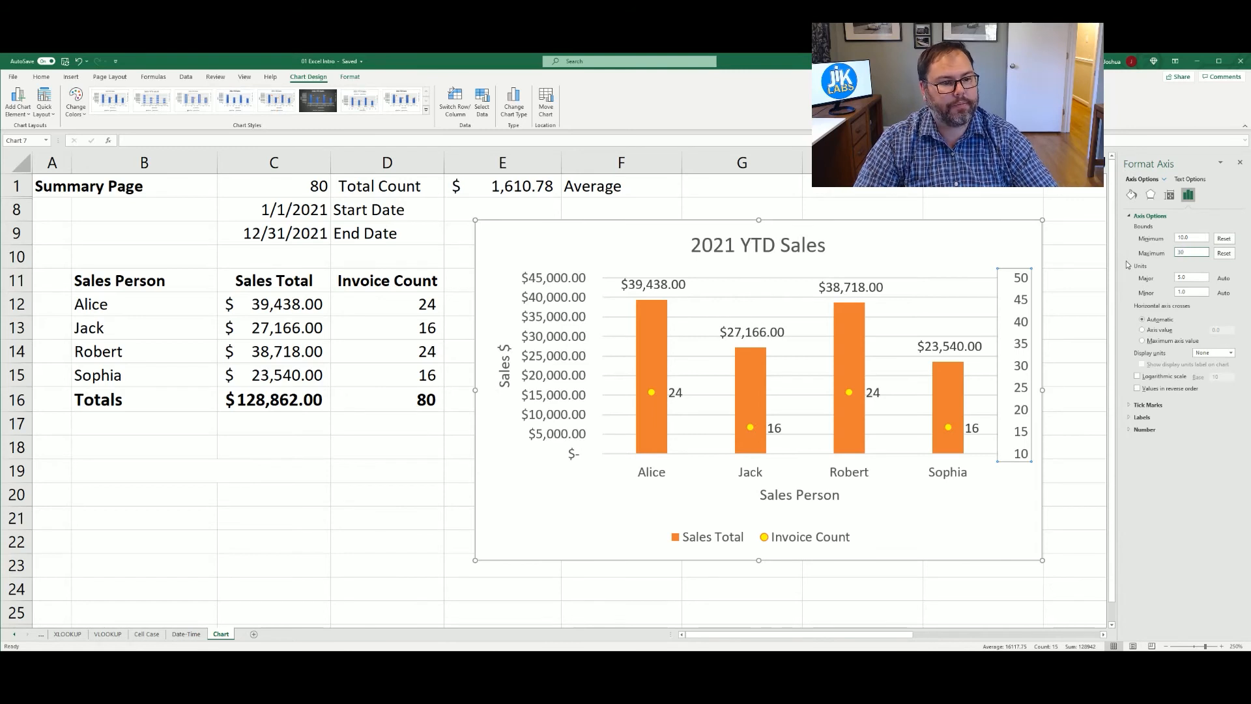
pyautogui.press('Return')
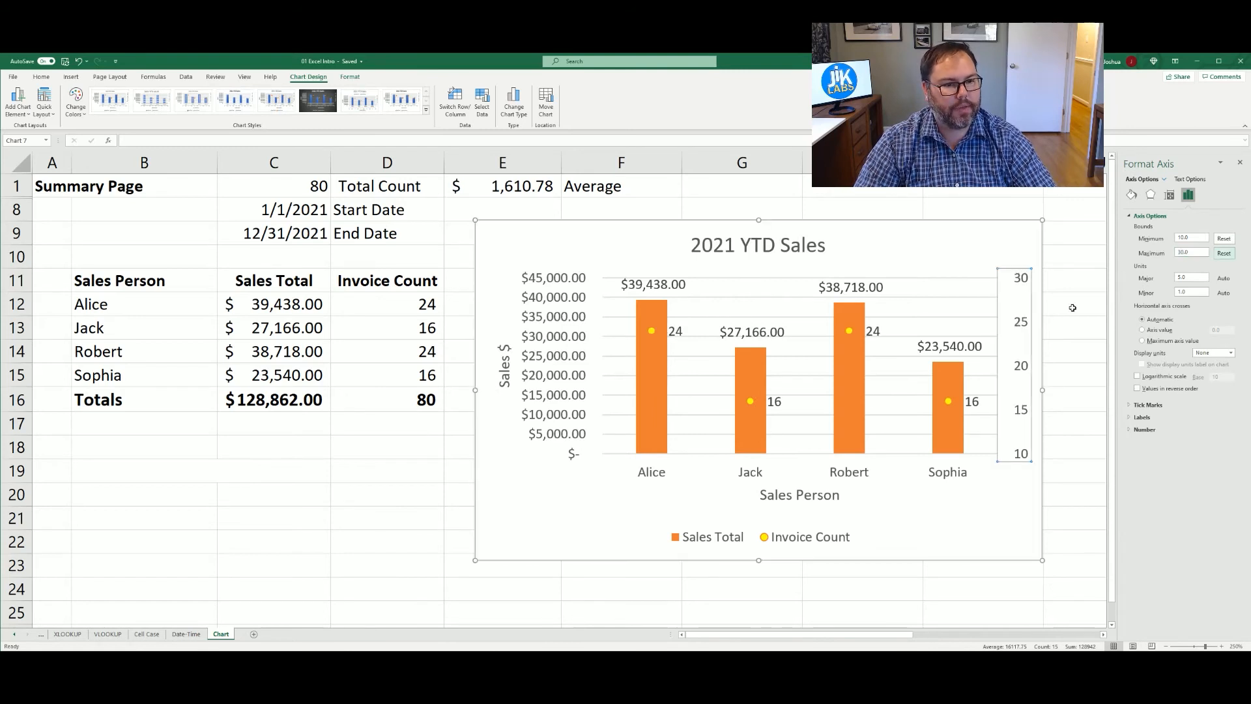
pyautogui.click(1224, 253)
pyautogui.click(1224, 239)
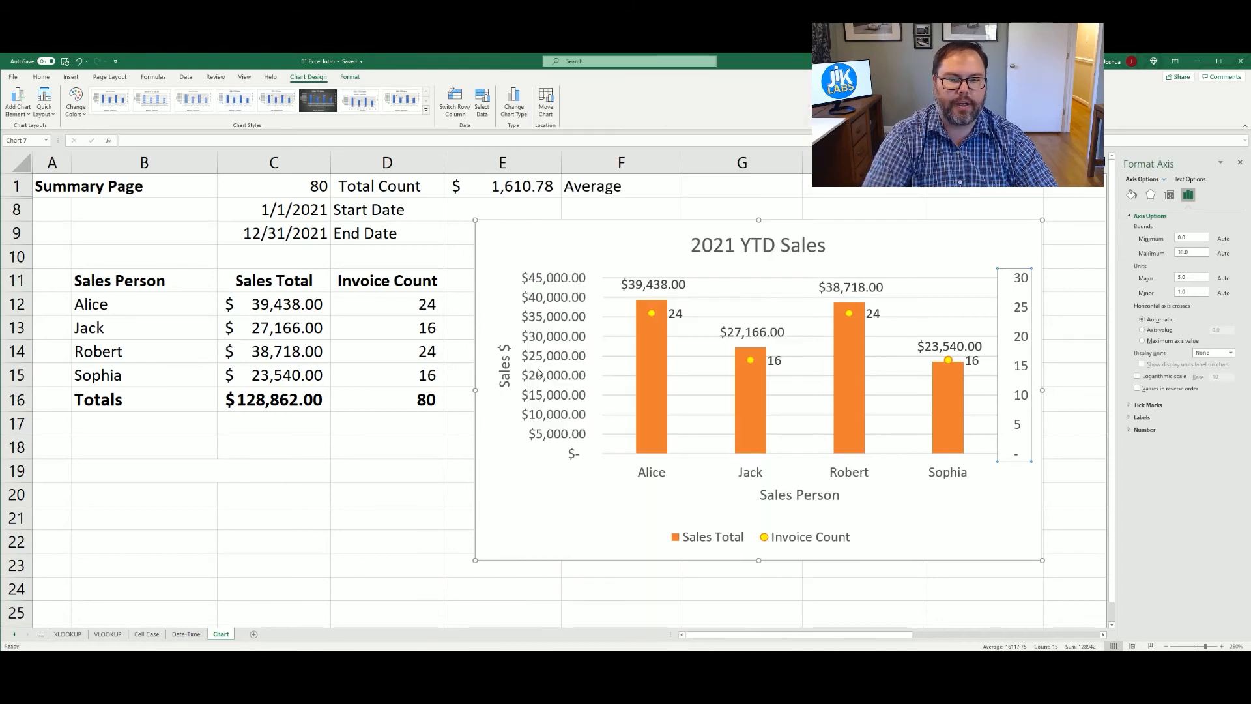
# Set the maximum of the primary sales axis to 100000, and reset that bound to automatic.
pyautogui.click(538, 372)
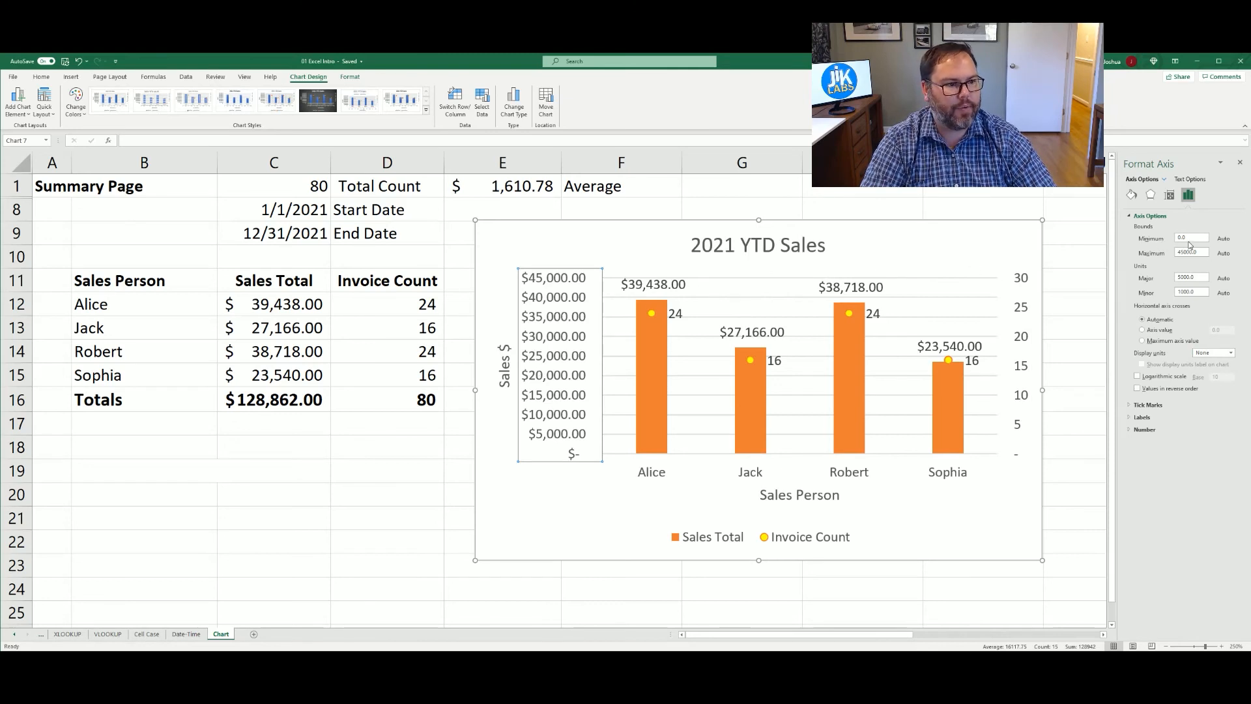
pyautogui.doubleClick(1179, 252)
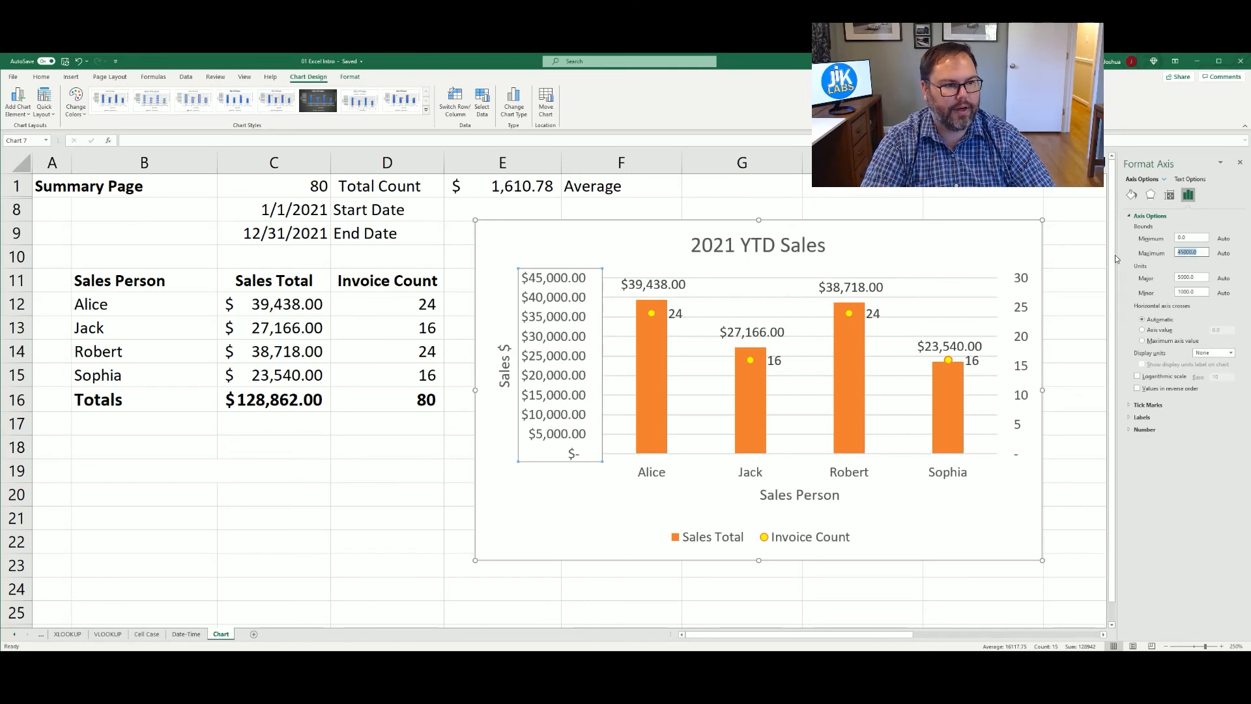
pyautogui.write('100000')
pyautogui.press('Return')
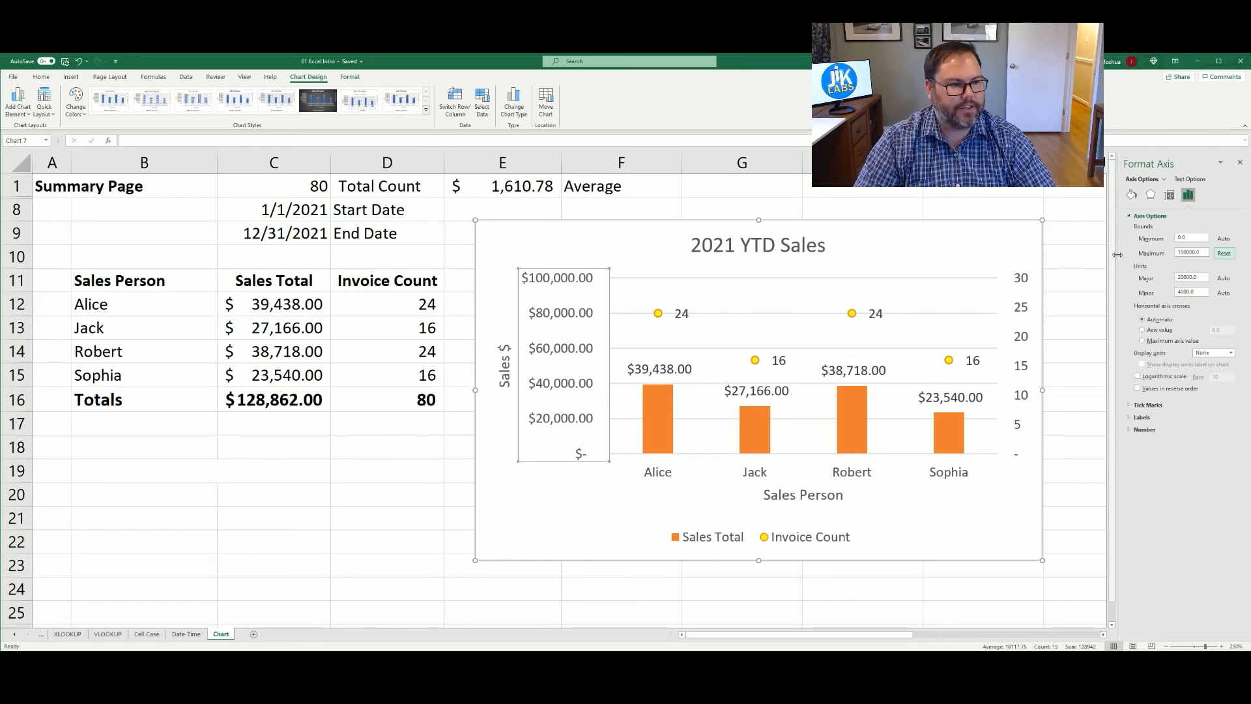
pyautogui.click(1224, 254)
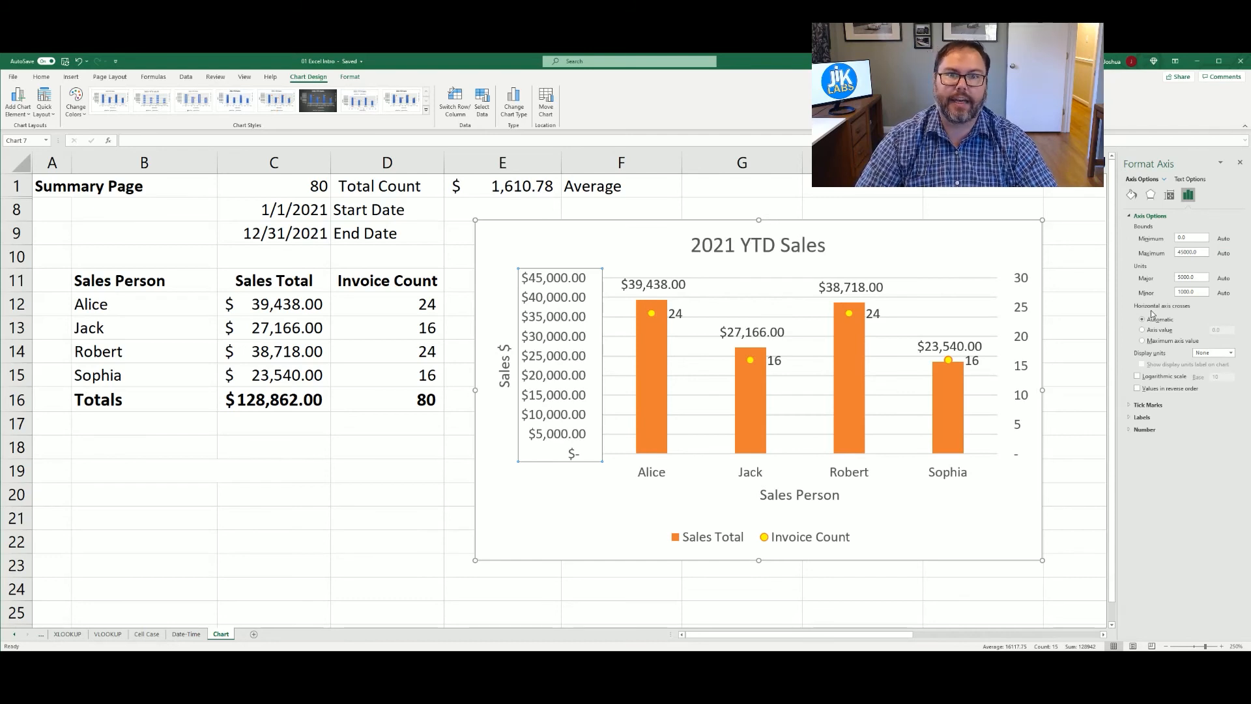
# Set the primary sales axis number format to 0 decimal places and select the whole chart.
pyautogui.click(1133, 430)
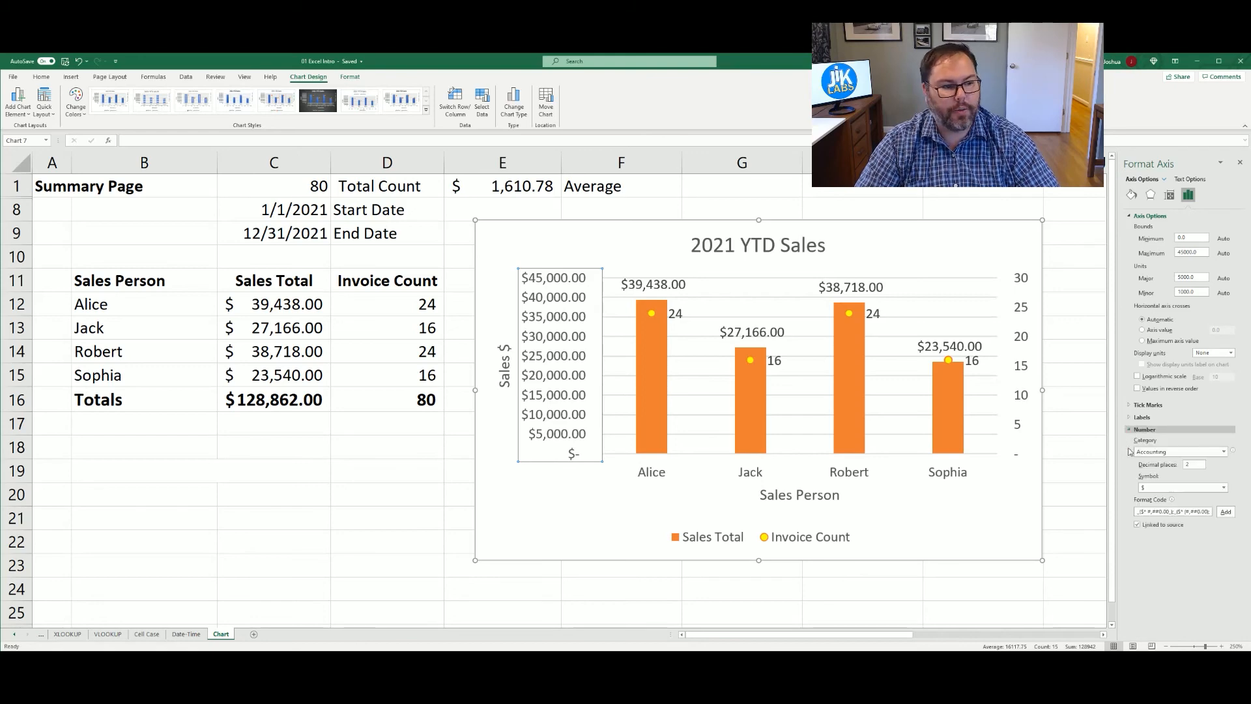
pyautogui.moveTo(1193, 465); pyautogui.dragTo(1114, 467)
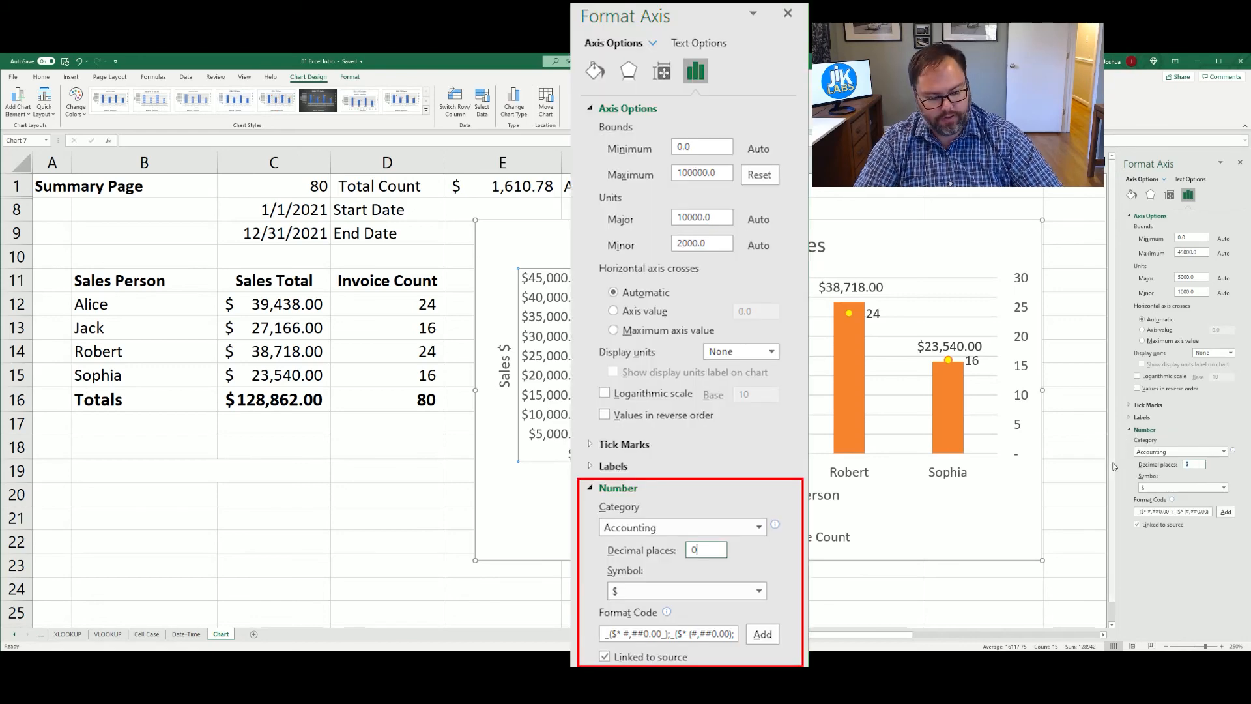
pyautogui.write('0')
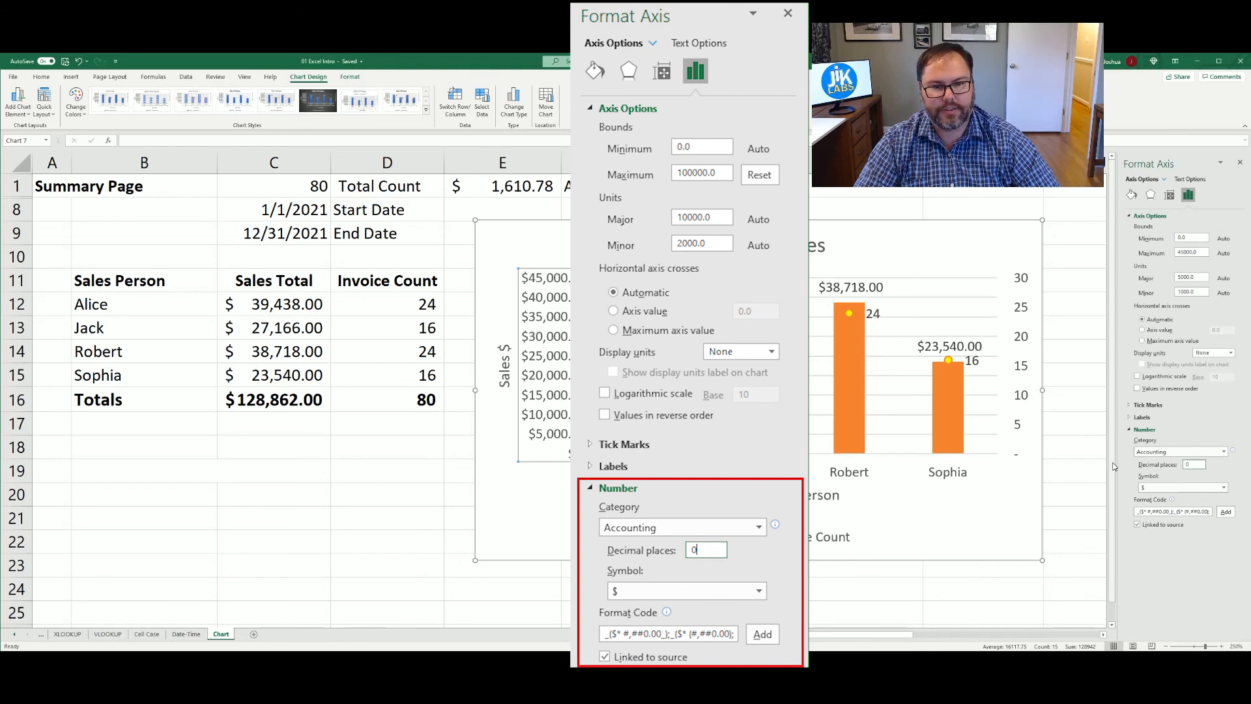
pyautogui.press('Tab')
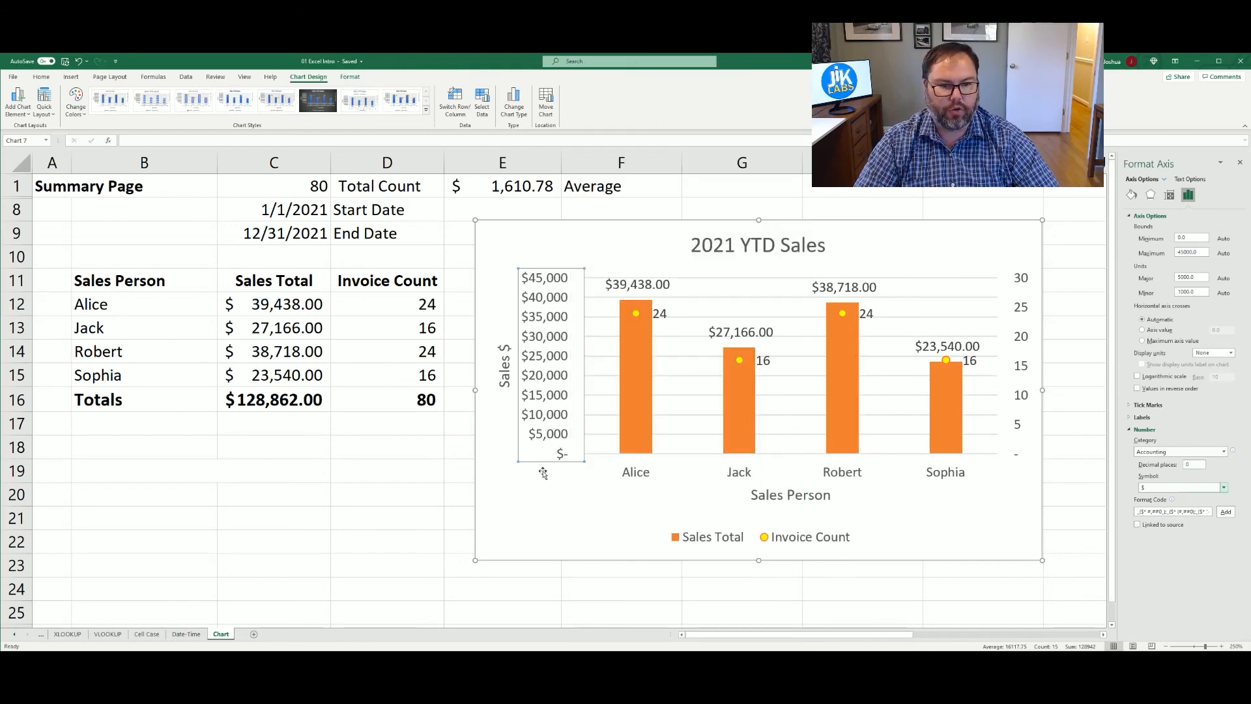
pyautogui.click(543, 475)
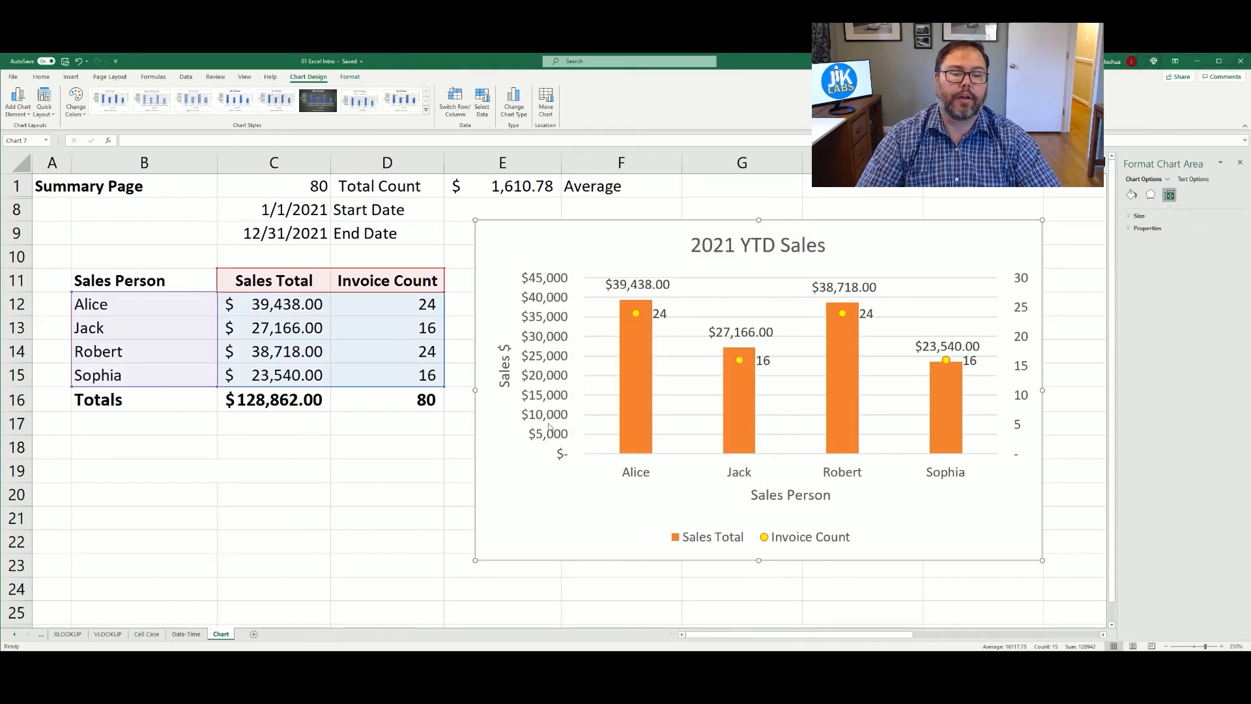